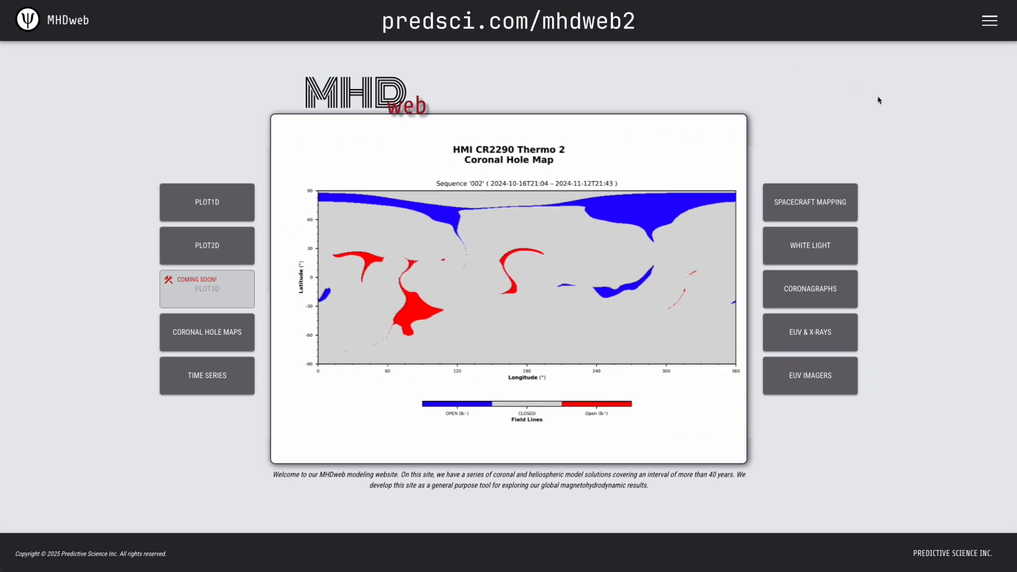
Open Spacecraft Mapping and load the HMI CR2286 Thermo 2 run, filtering the simulation database by the Parker Encounter 20 time of interest.
{"action": "left_click", "coordinate": [809, 213]}
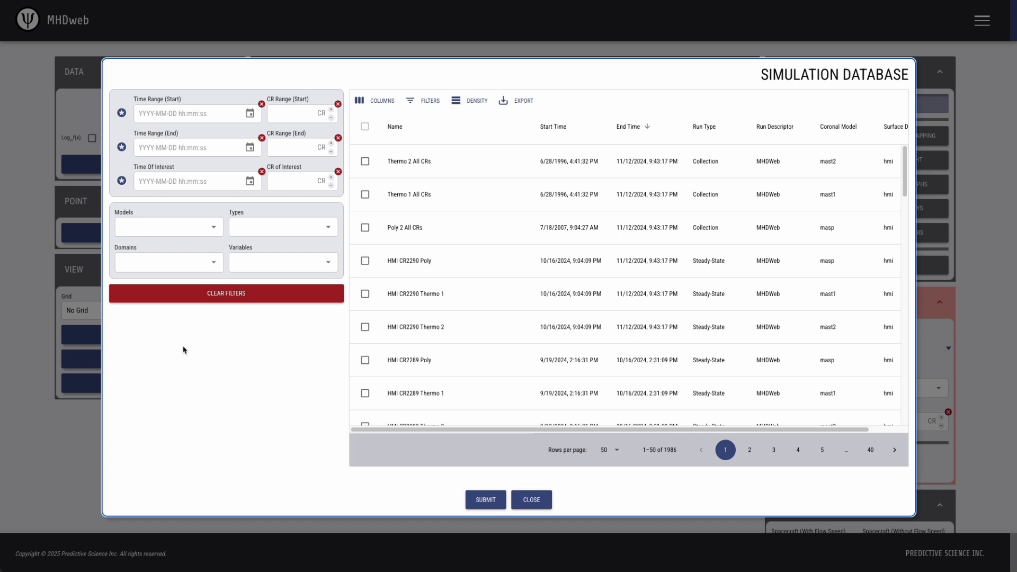
{"action": "left_click", "coordinate": [121, 182]}
{"action": "scroll", "coordinate": [158, 266], "scroll_direction": "down", "scroll_amount": 5}
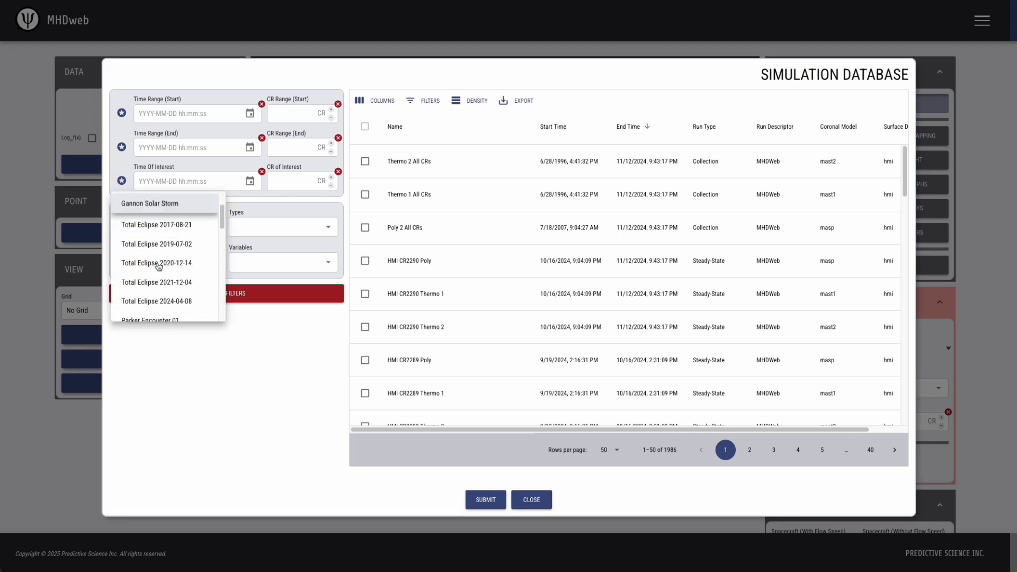
{"action": "scroll", "coordinate": [157, 266], "scroll_direction": "down", "scroll_amount": 5}
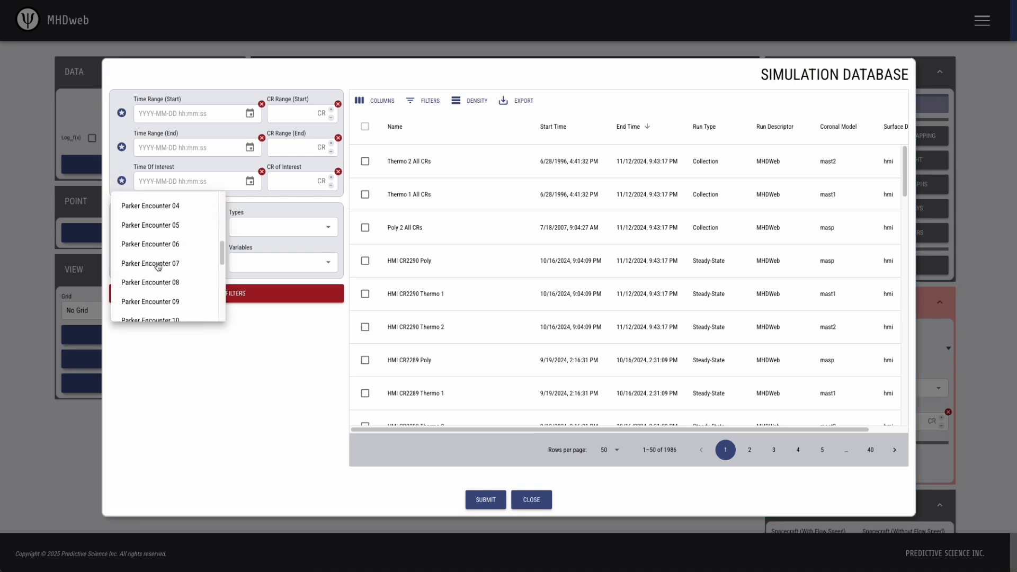
{"action": "scroll", "coordinate": [176, 253], "scroll_direction": "down", "scroll_amount": 5}
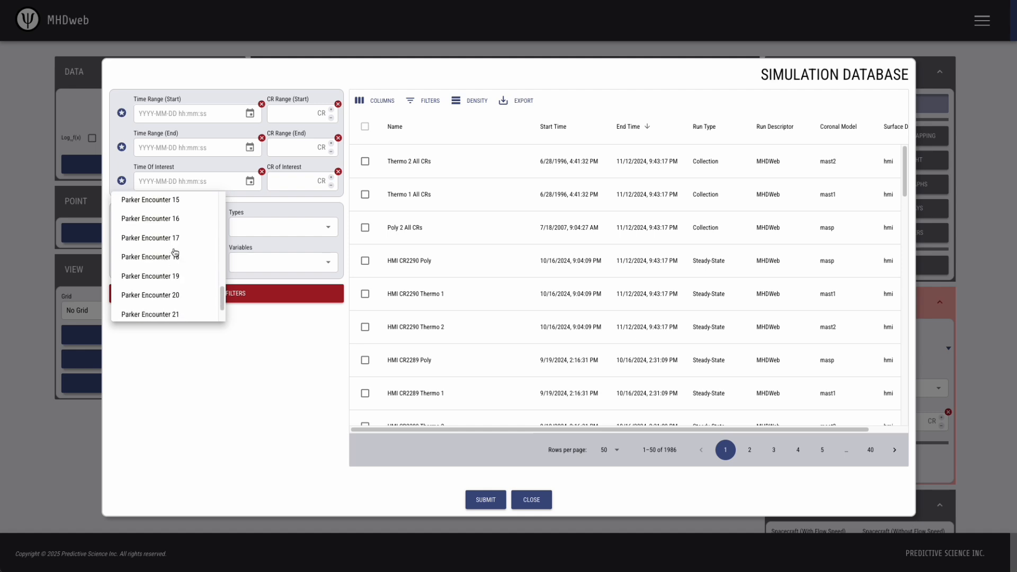
{"action": "left_click", "coordinate": [163, 295]}
{"action": "left_click", "coordinate": [300, 376]}
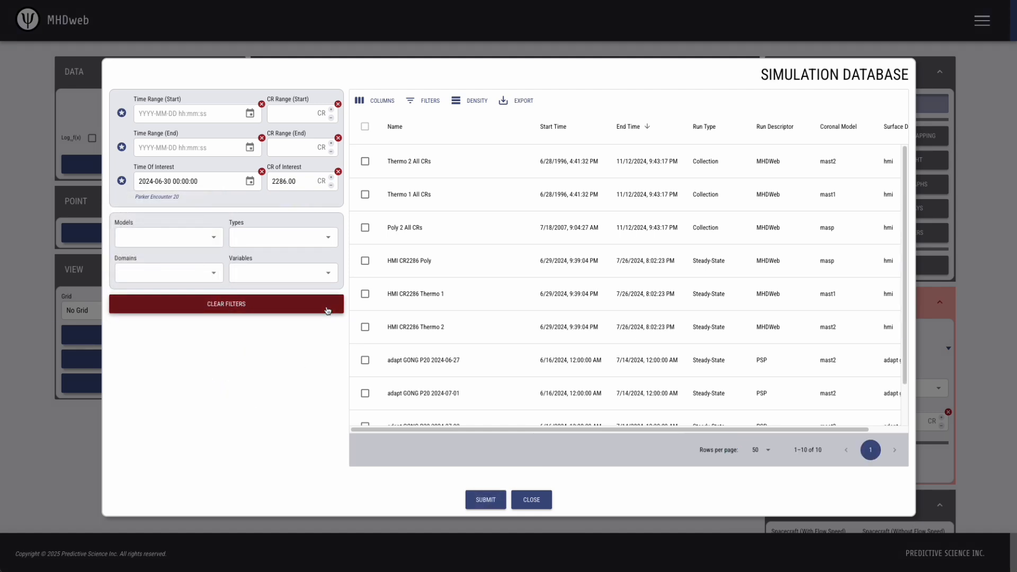
{"action": "left_click", "coordinate": [365, 327]}
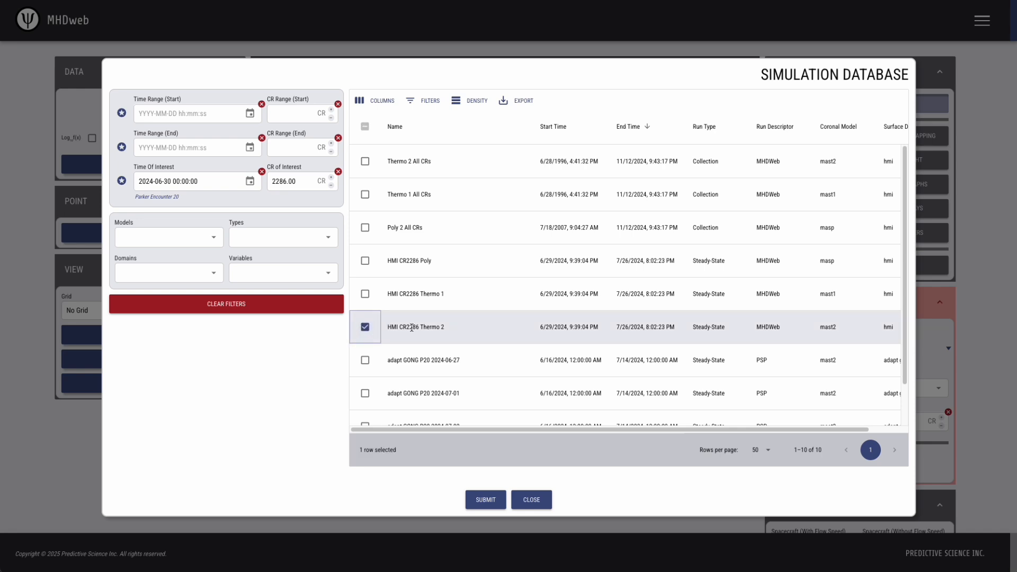
{"action": "left_click", "coordinate": [483, 499]}
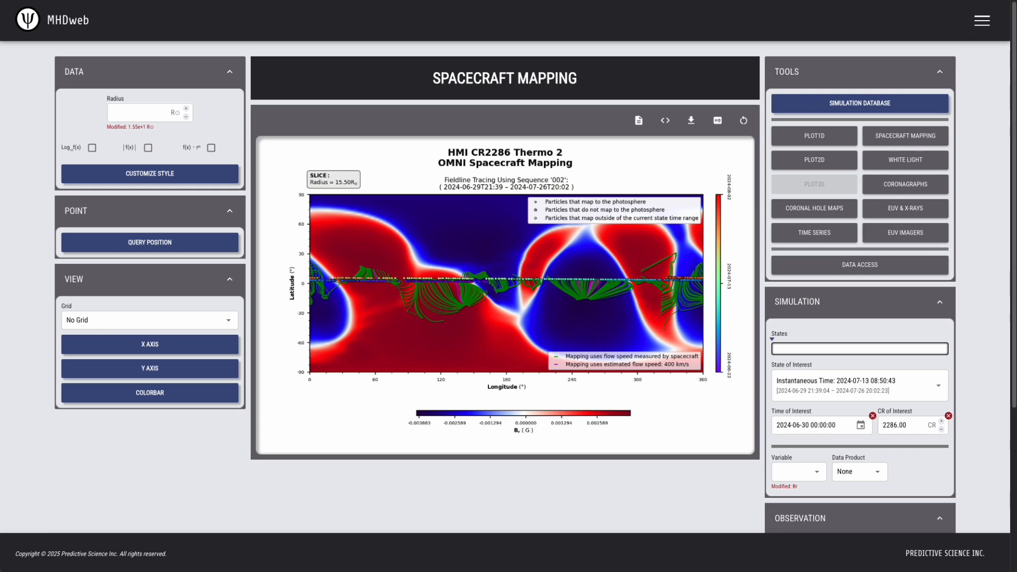
Set the spacecraft with flow speed to Voyager 1 and enable the time query for its mapping.
{"action": "scroll", "coordinate": [971, 245], "scroll_direction": "down", "scroll_amount": 2}
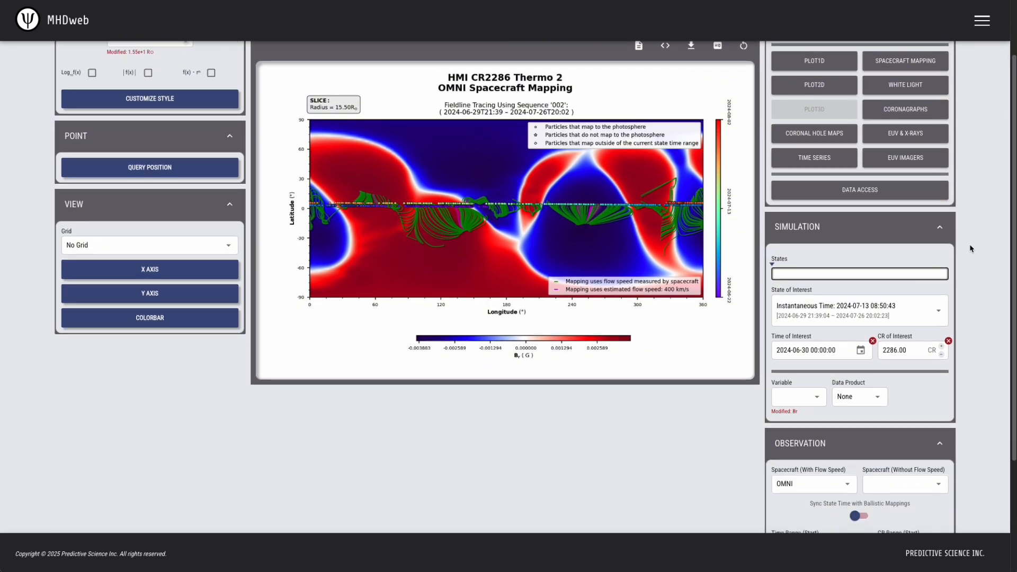
{"action": "left_click", "coordinate": [842, 482]}
{"action": "scroll", "coordinate": [833, 483], "scroll_direction": "down", "scroll_amount": 3}
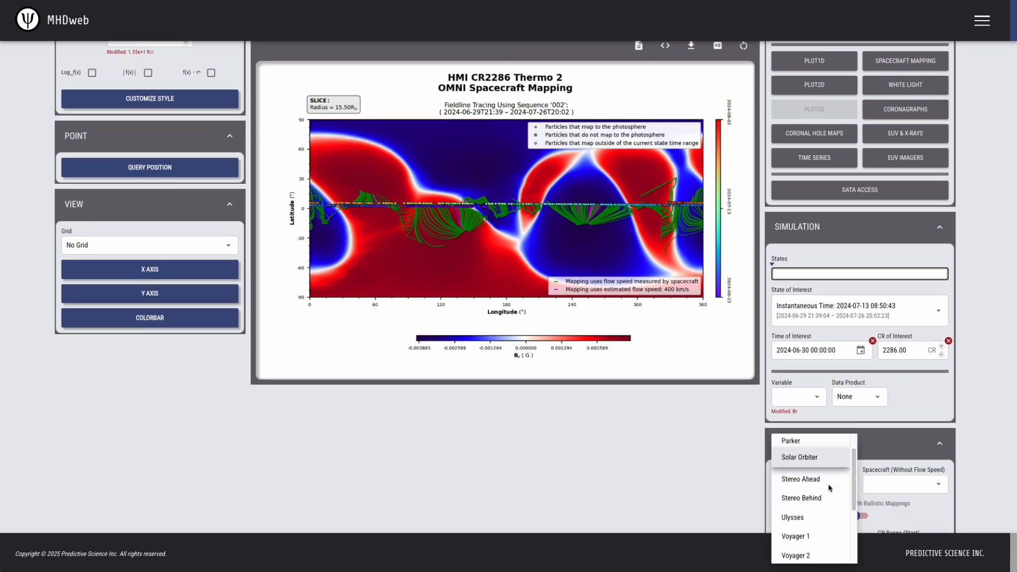
{"action": "left_click", "coordinate": [796, 523]}
{"action": "scroll", "coordinate": [741, 466], "scroll_direction": "down", "scroll_amount": 4}
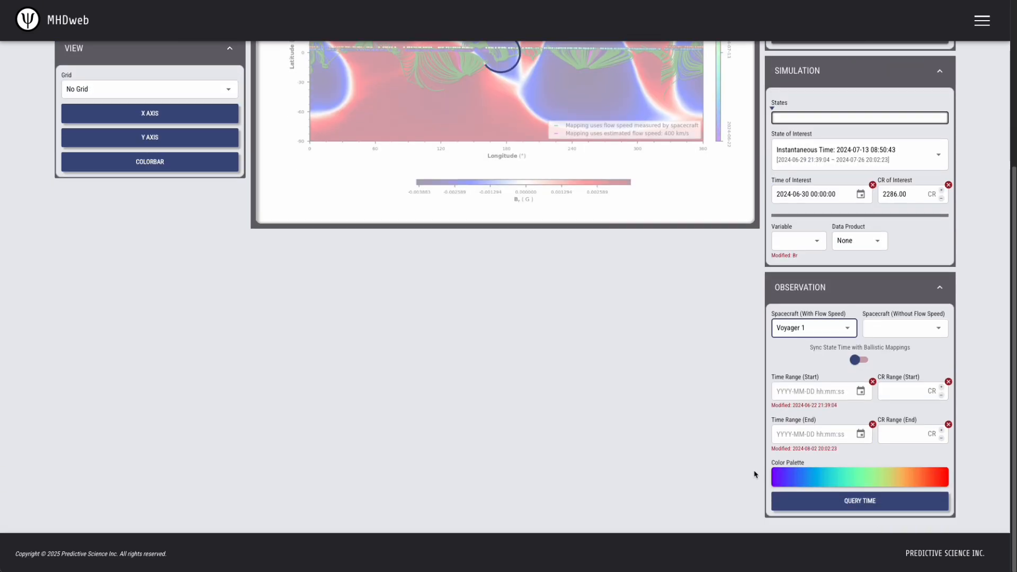
{"action": "left_click", "coordinate": [857, 500]}
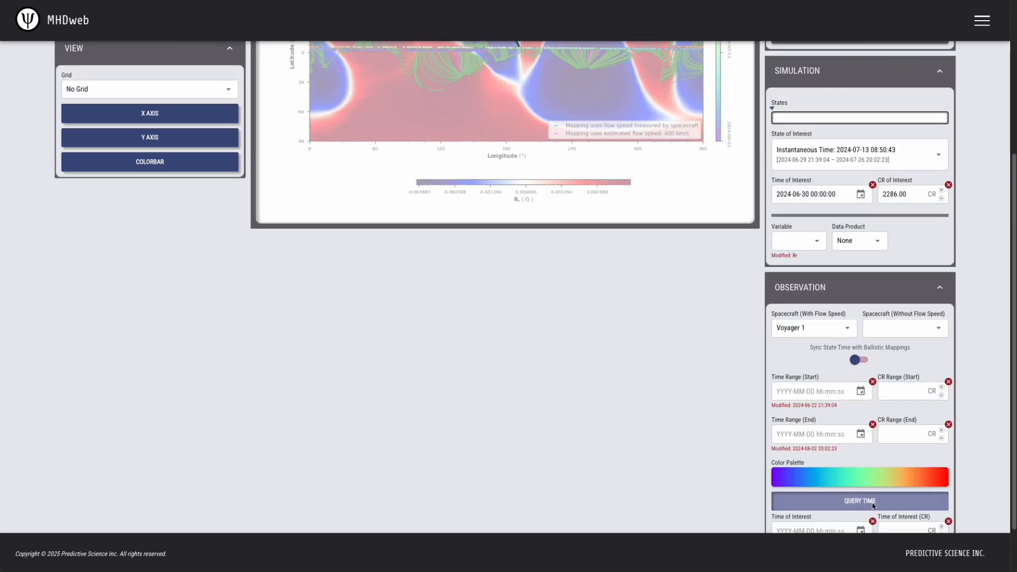
{"action": "scroll", "coordinate": [856, 502], "scroll_direction": "down", "scroll_amount": 1}
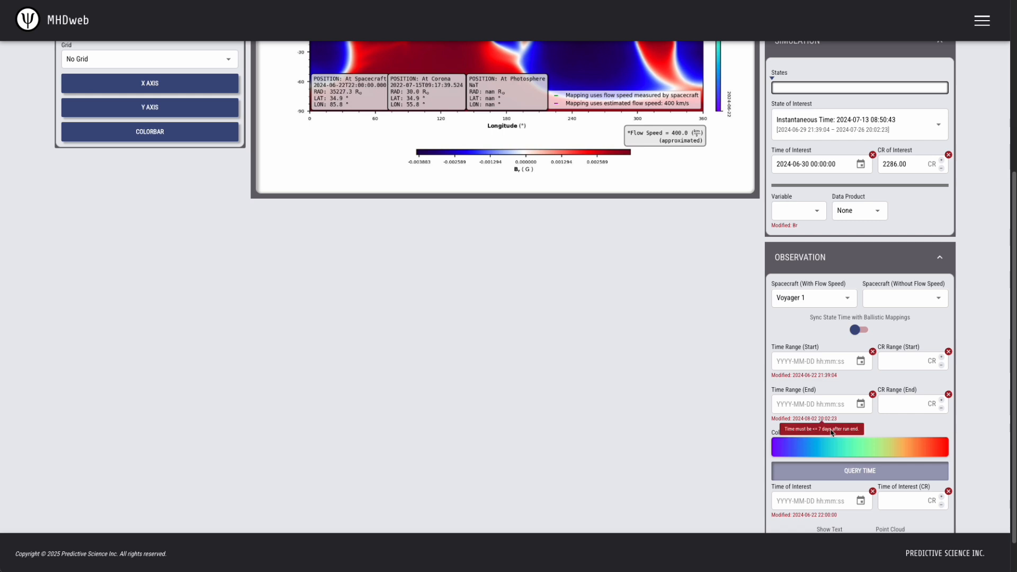
{"action": "scroll", "coordinate": [617, 332], "scroll_direction": "up", "scroll_amount": 4}
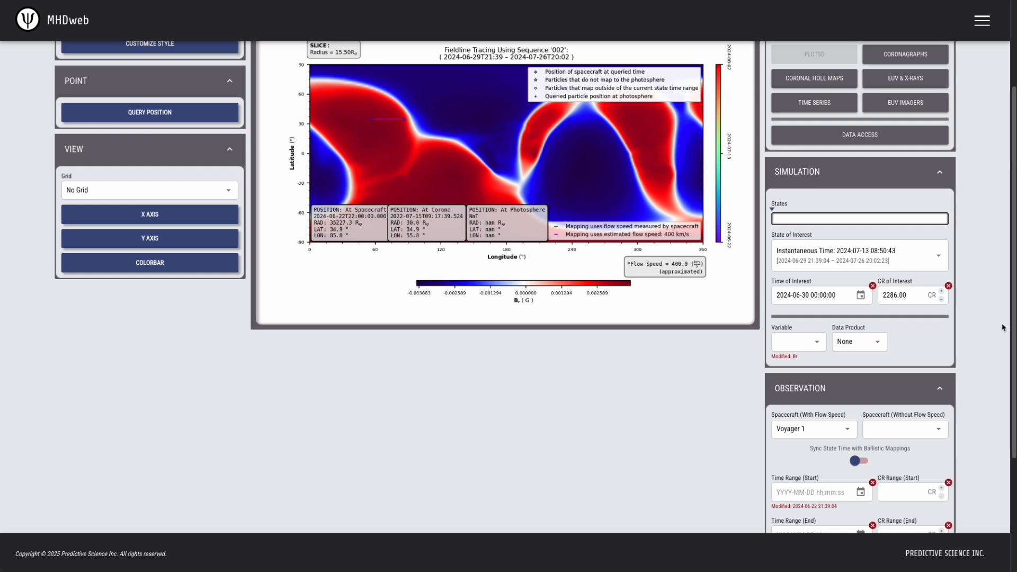
Set the spacecraft with flow speed back to OMNI and turn off the time query.
{"action": "left_click", "coordinate": [829, 427]}
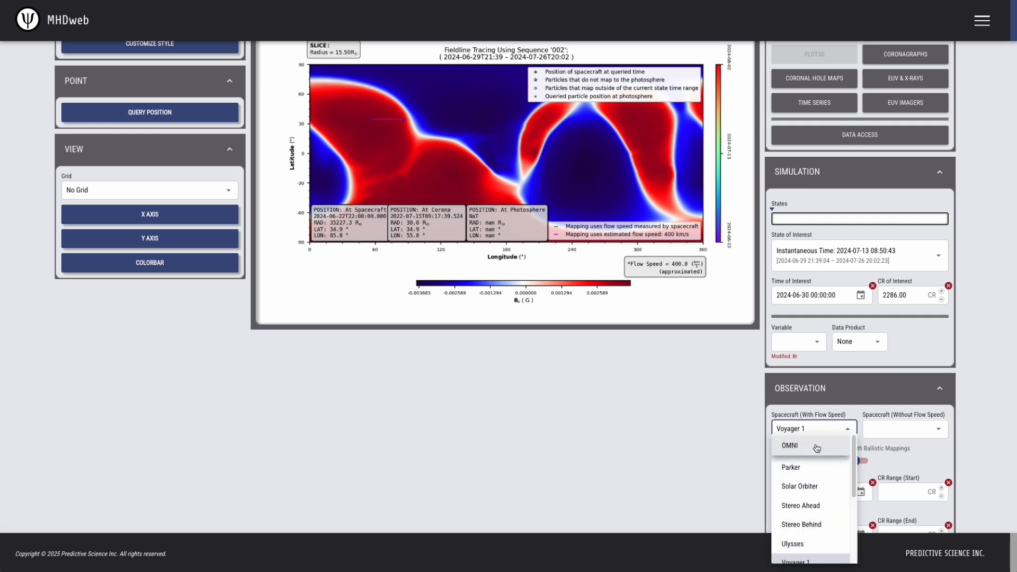
{"action": "left_click", "coordinate": [814, 450]}
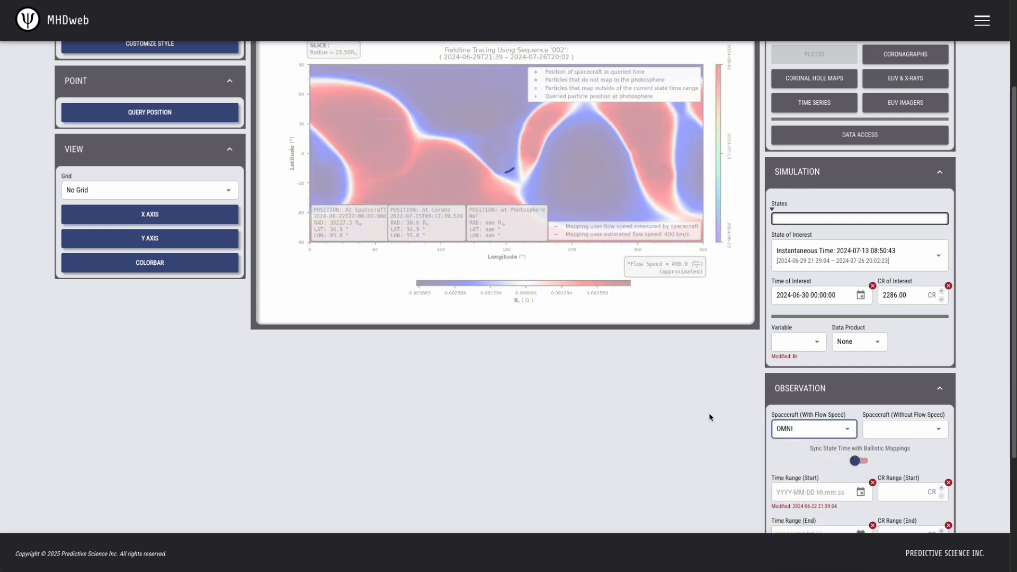
{"action": "scroll", "coordinate": [716, 437], "scroll_direction": "down", "scroll_amount": 2}
{"action": "left_click", "coordinate": [853, 484]}
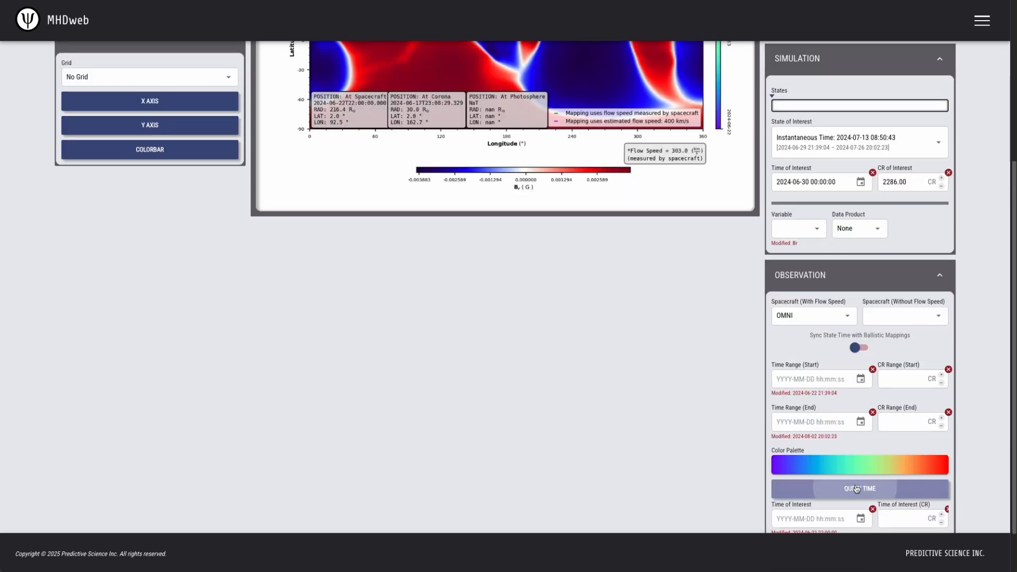
{"action": "scroll", "coordinate": [638, 329], "scroll_direction": "up", "scroll_amount": 4}
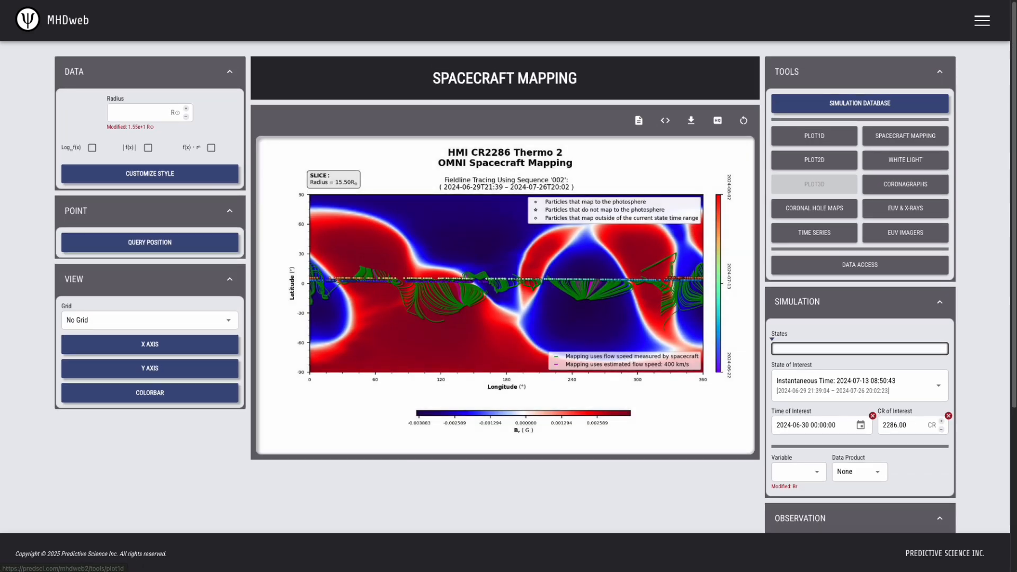
Collapse the Tools section and examine the spacecraft offered with and without flow speed in the observation settings.
{"action": "left_click", "coordinate": [939, 73]}
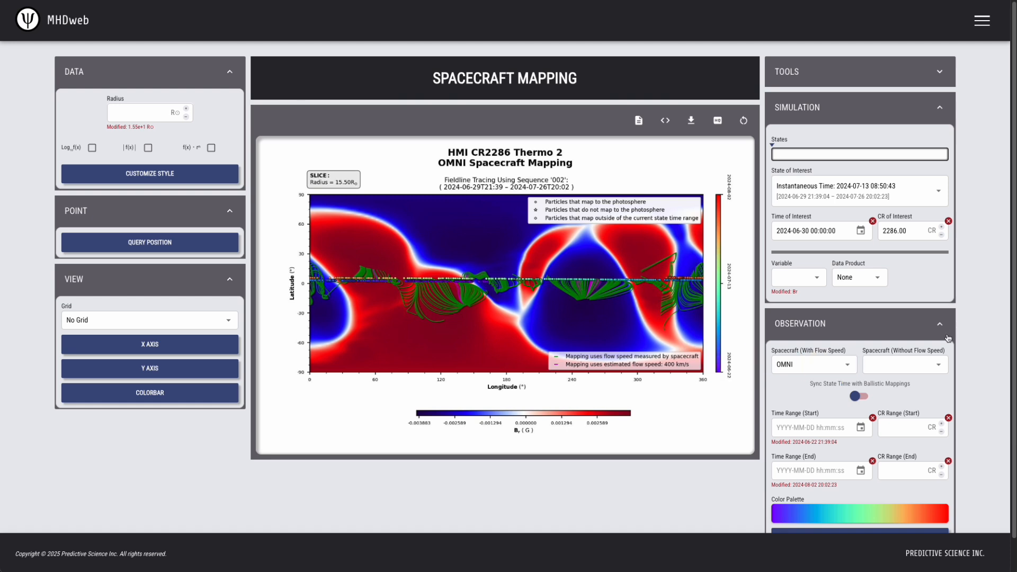
{"action": "left_click", "coordinate": [913, 368]}
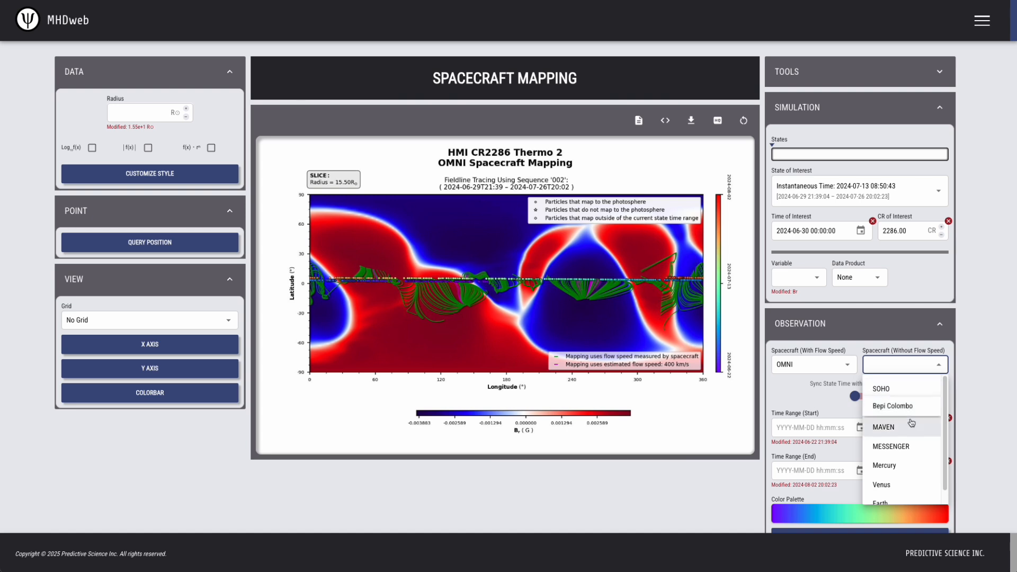
{"action": "scroll", "coordinate": [911, 446], "scroll_direction": "down", "scroll_amount": 2}
{"action": "left_click", "coordinate": [913, 450]}
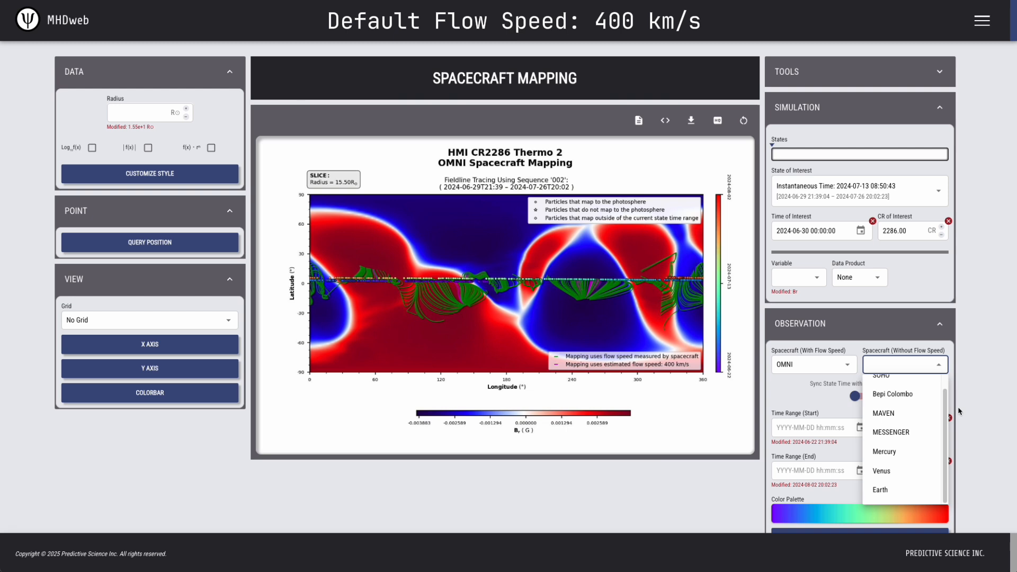
{"action": "left_click", "coordinate": [833, 367]}
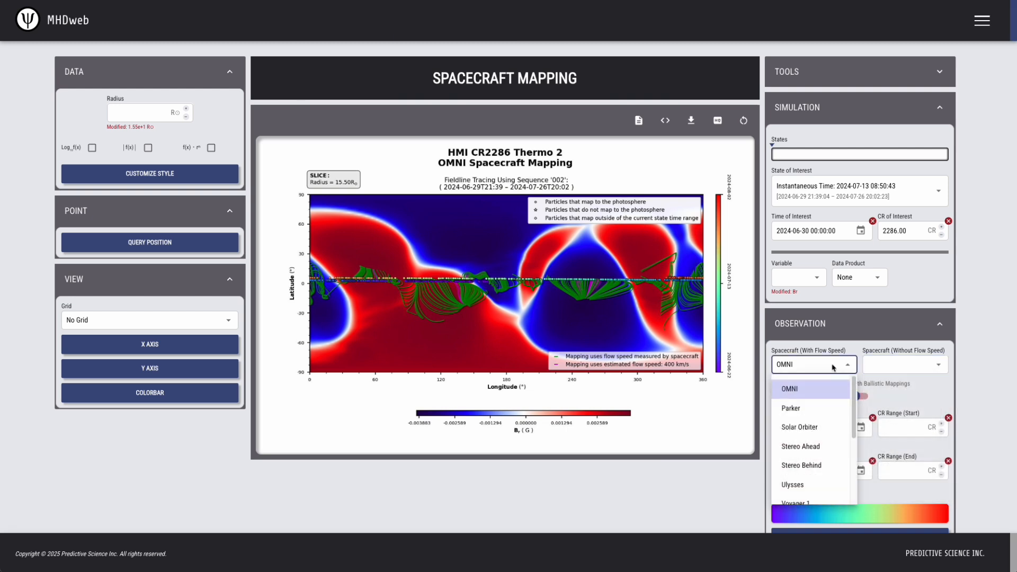
{"action": "scroll", "coordinate": [811, 424], "scroll_direction": "down", "scroll_amount": 3}
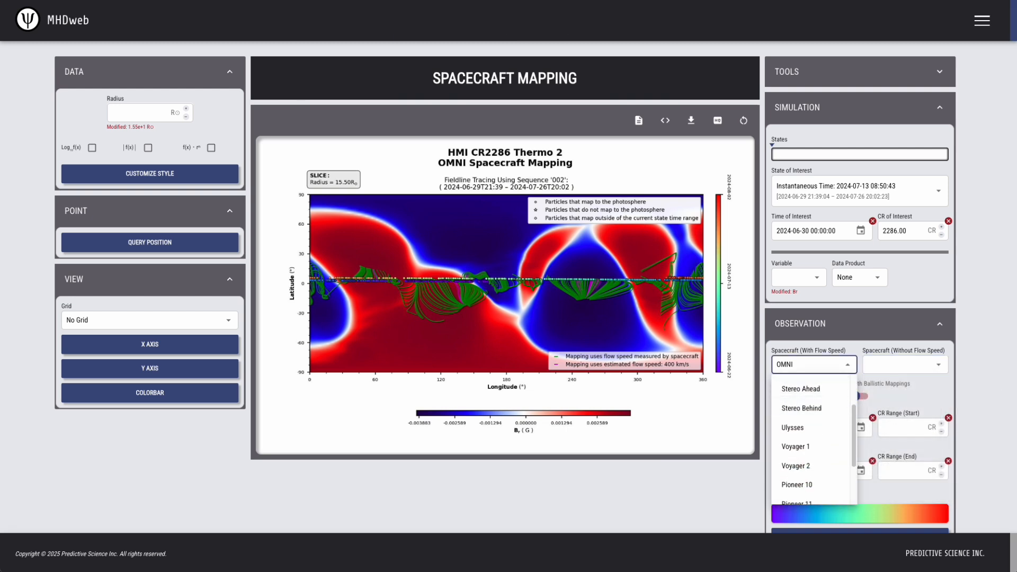
{"action": "left_click", "coordinate": [991, 323]}
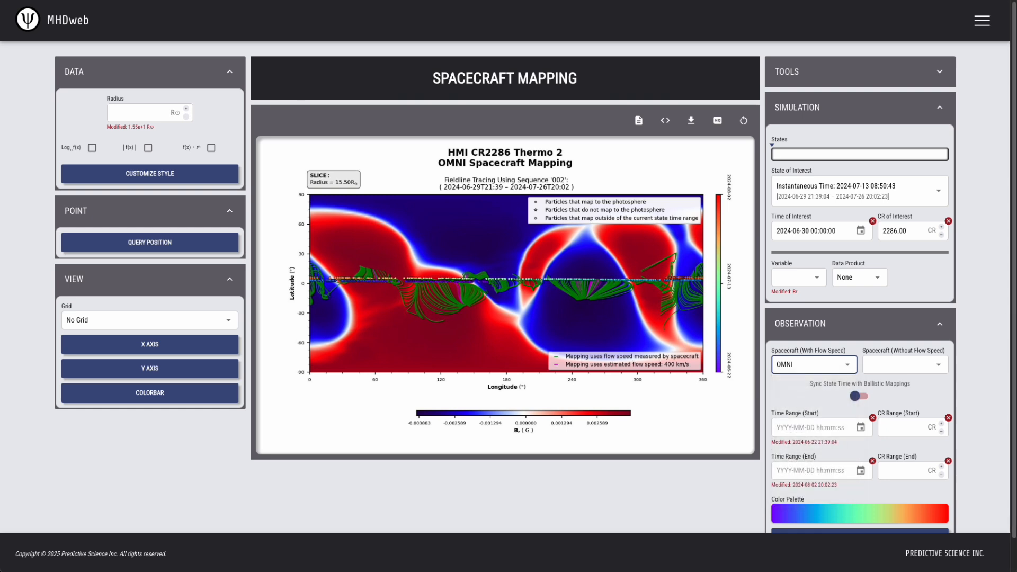
Load the Eclipse 2024 Live run from the simulation database, filtering the runs by the Time Dependent type.
{"action": "left_click", "coordinate": [939, 72]}
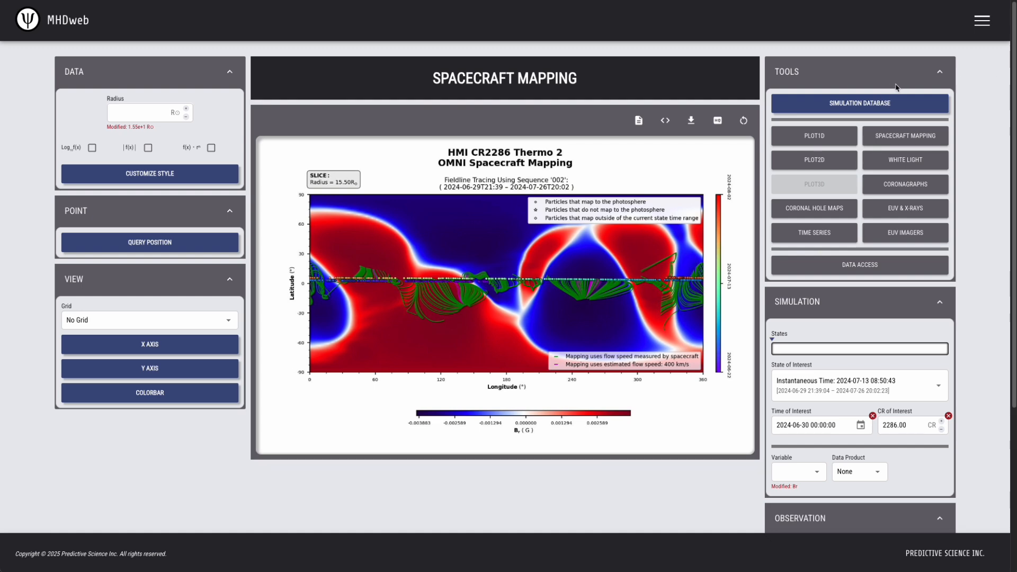
{"action": "left_click", "coordinate": [880, 106]}
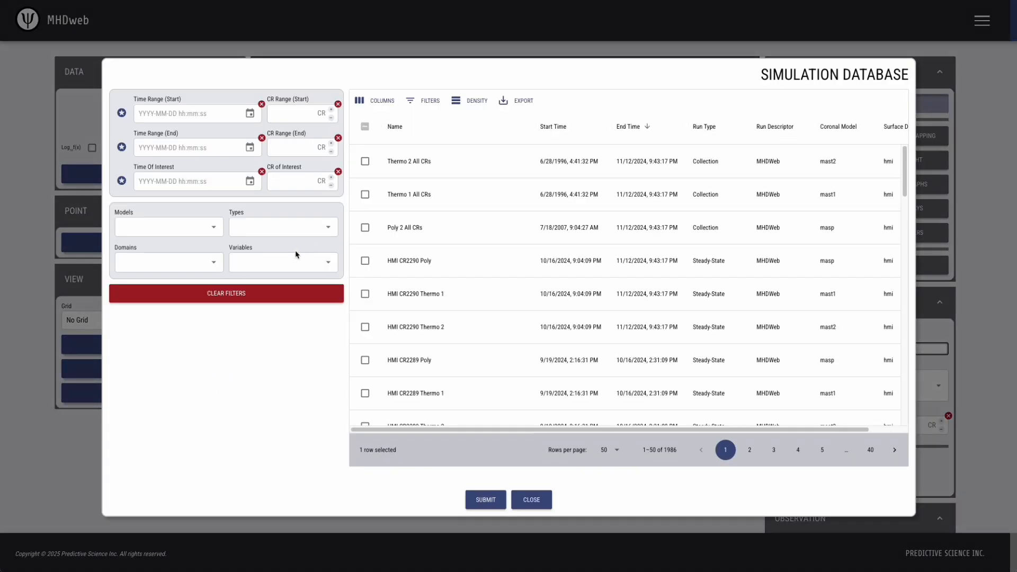
{"action": "left_click", "coordinate": [295, 228]}
{"action": "left_click", "coordinate": [274, 269]}
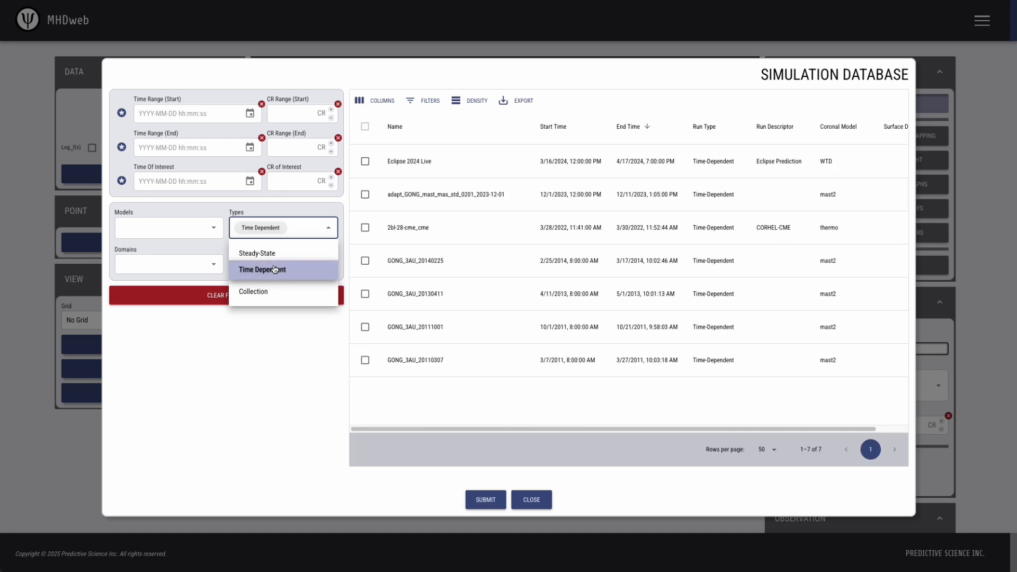
{"action": "left_click", "coordinate": [272, 351]}
{"action": "left_click", "coordinate": [365, 161]}
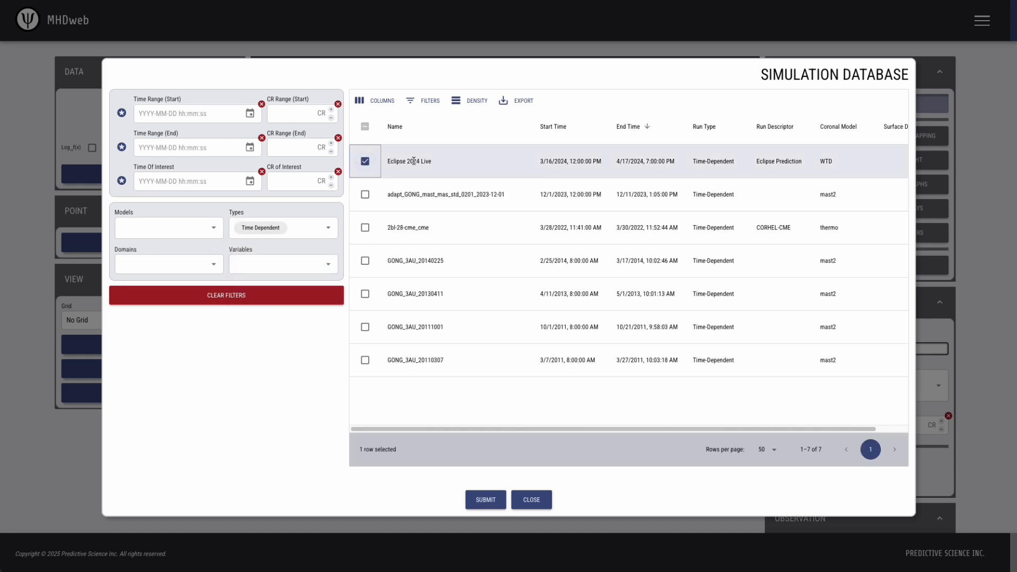
{"action": "left_click", "coordinate": [483, 499]}
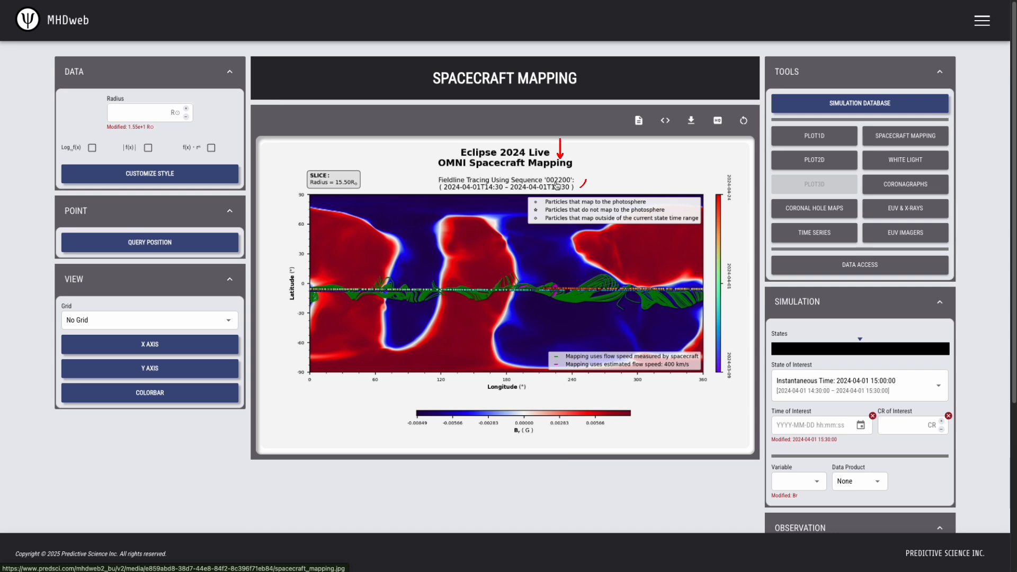
{"action": "left_click", "coordinate": [888, 350]}
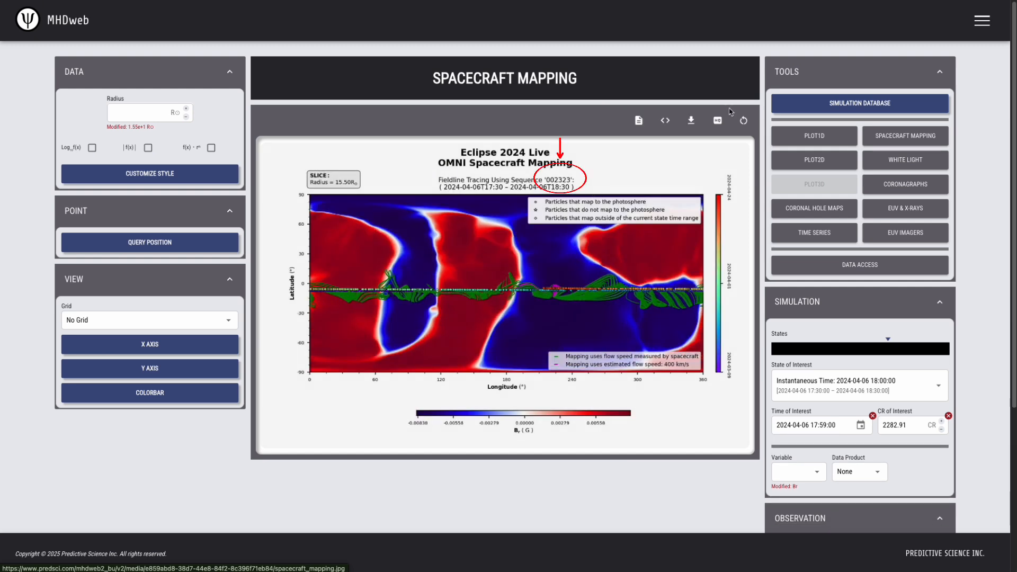
{"action": "left_click", "coordinate": [832, 426]}
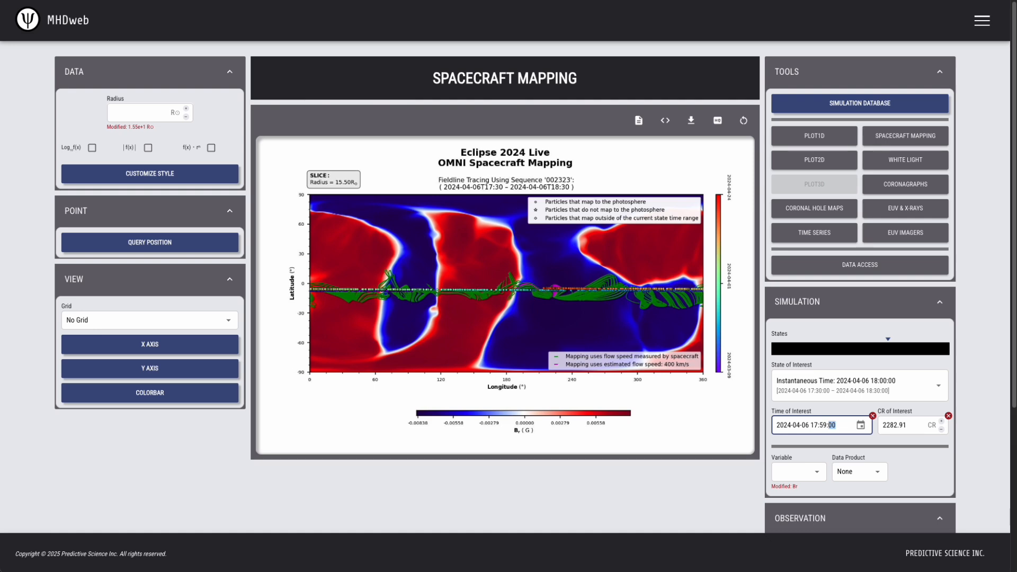
Load the HMI CR2286 Thermo 2 run from the simulation database, filtering by CR of interest 2286.
{"action": "left_click", "coordinate": [908, 102]}
{"action": "scroll", "coordinate": [461, 315], "scroll_direction": "down", "scroll_amount": 2}
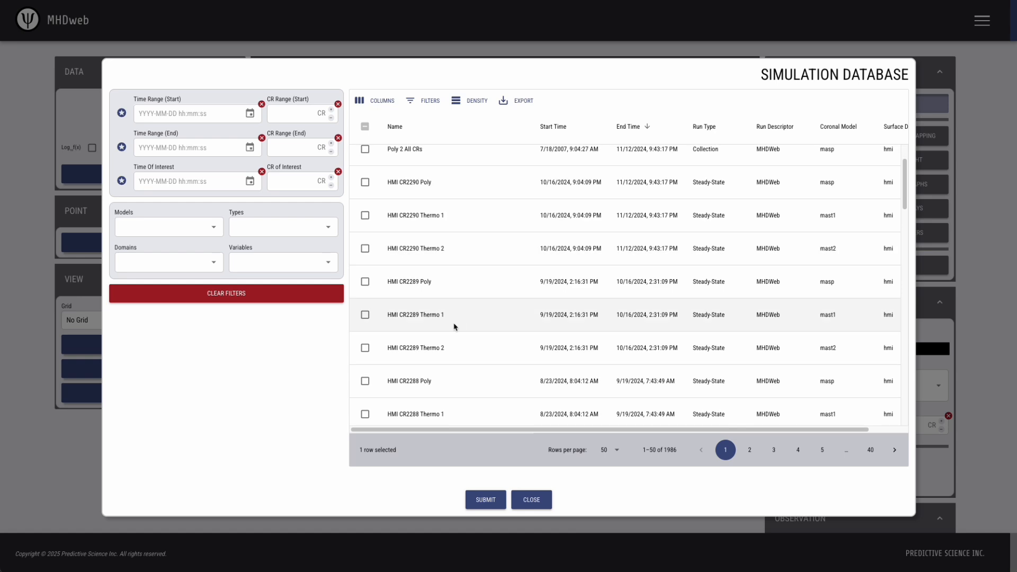
{"action": "left_click", "coordinate": [296, 181]}
{"action": "type", "text": "2286"}
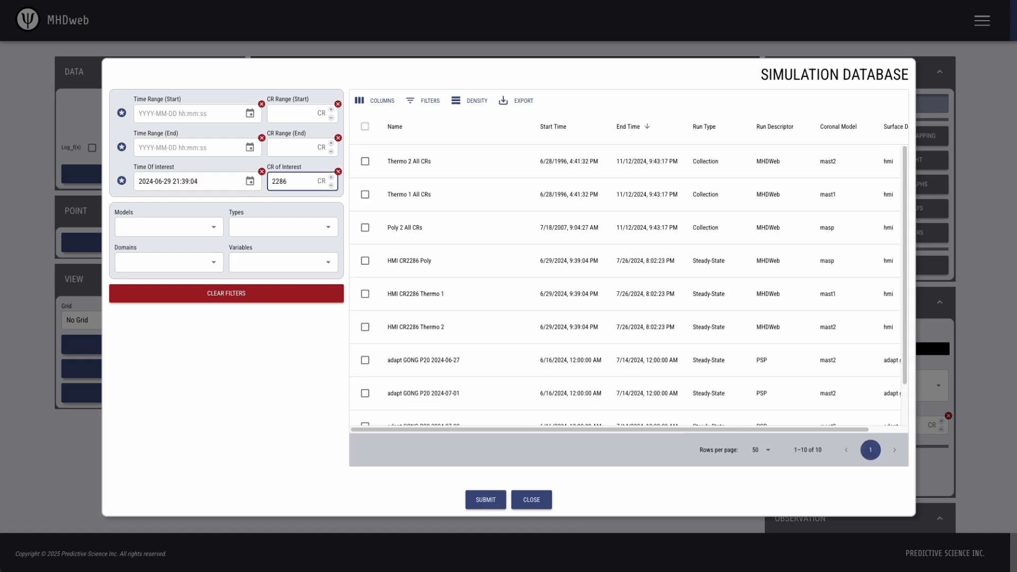
{"action": "left_click", "coordinate": [365, 326]}
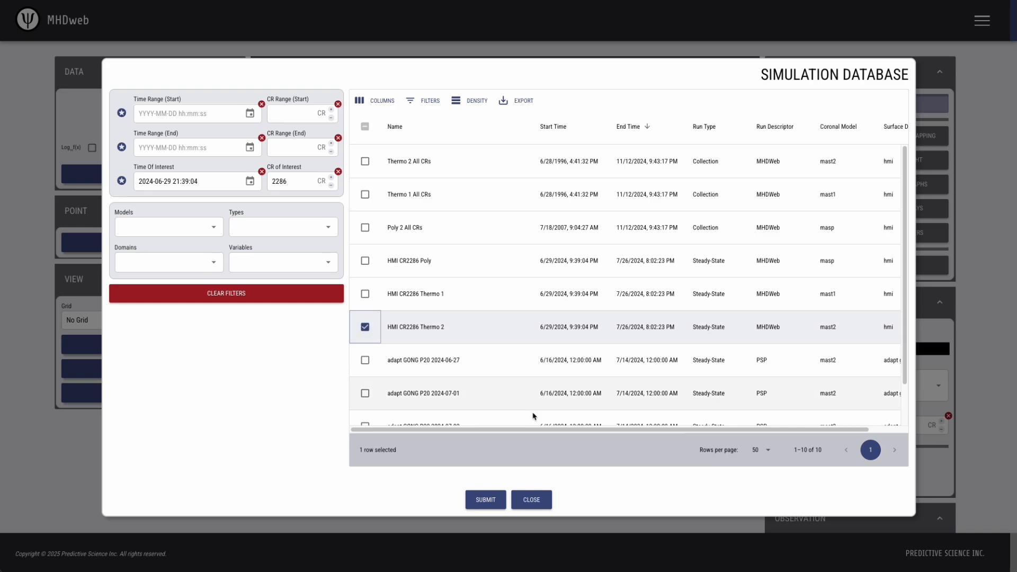
{"action": "left_click", "coordinate": [483, 506]}
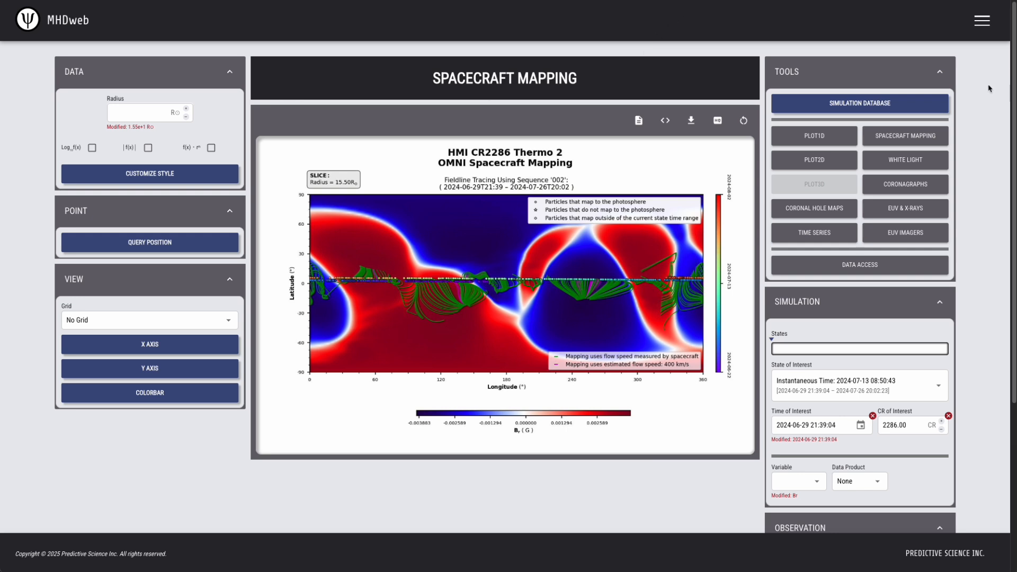
Collapse the Tools section and switch the spacecraft with flow speed to Stereo Ahead, Solar Orbiter and finally Parker.
{"action": "left_click", "coordinate": [939, 73]}
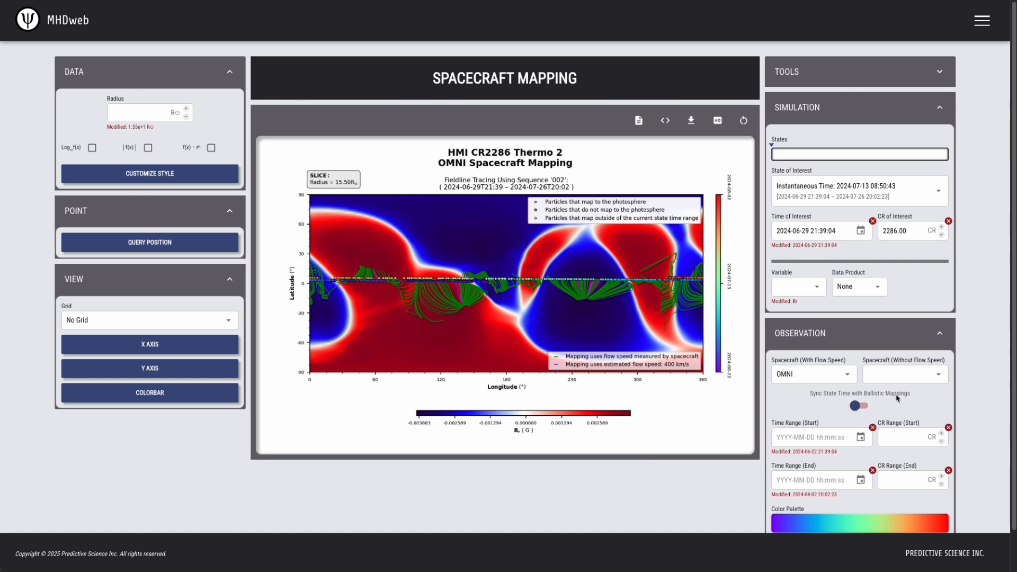
{"action": "left_click", "coordinate": [840, 376]}
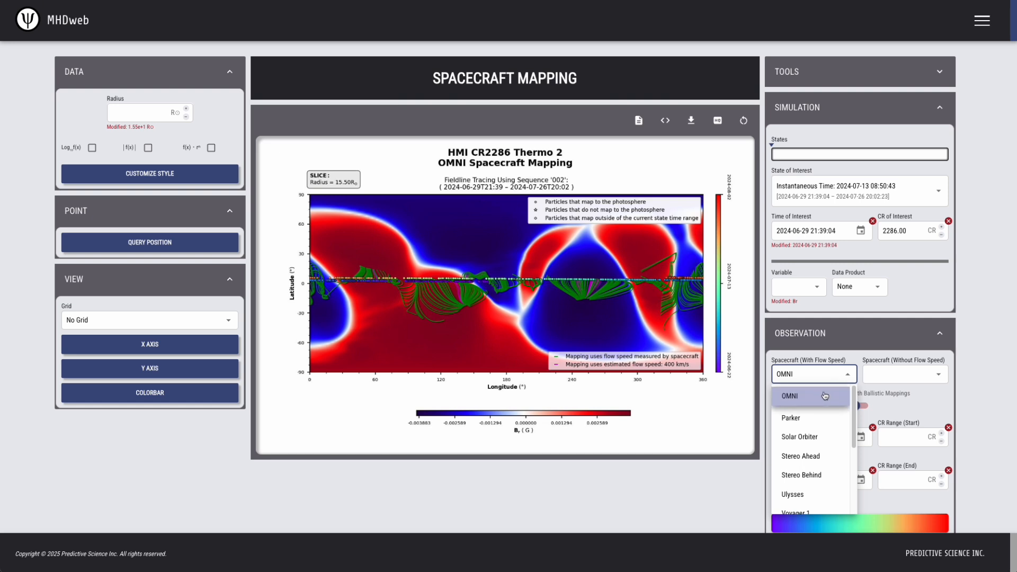
{"action": "left_click", "coordinate": [825, 456]}
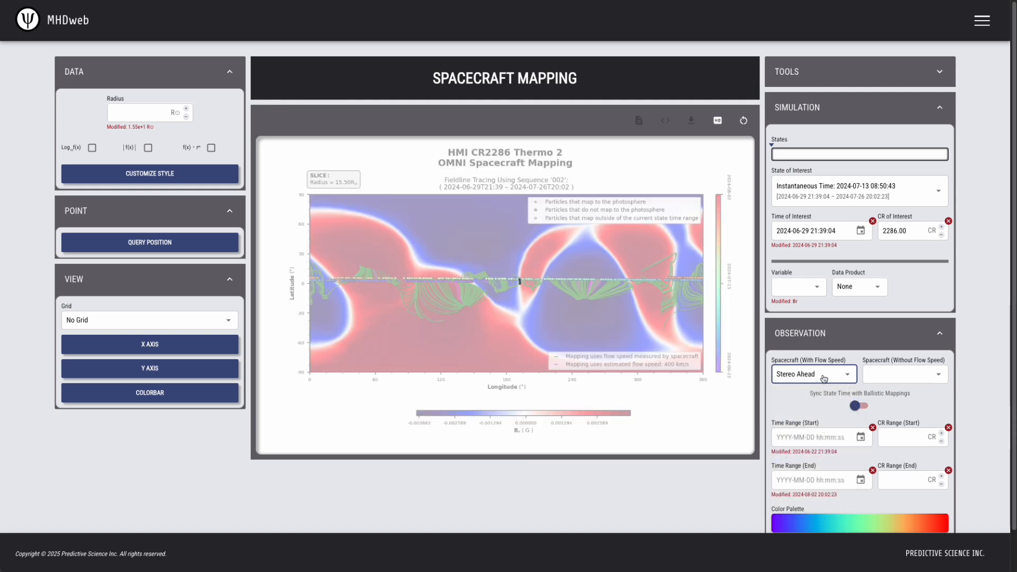
{"action": "left_click", "coordinate": [826, 376]}
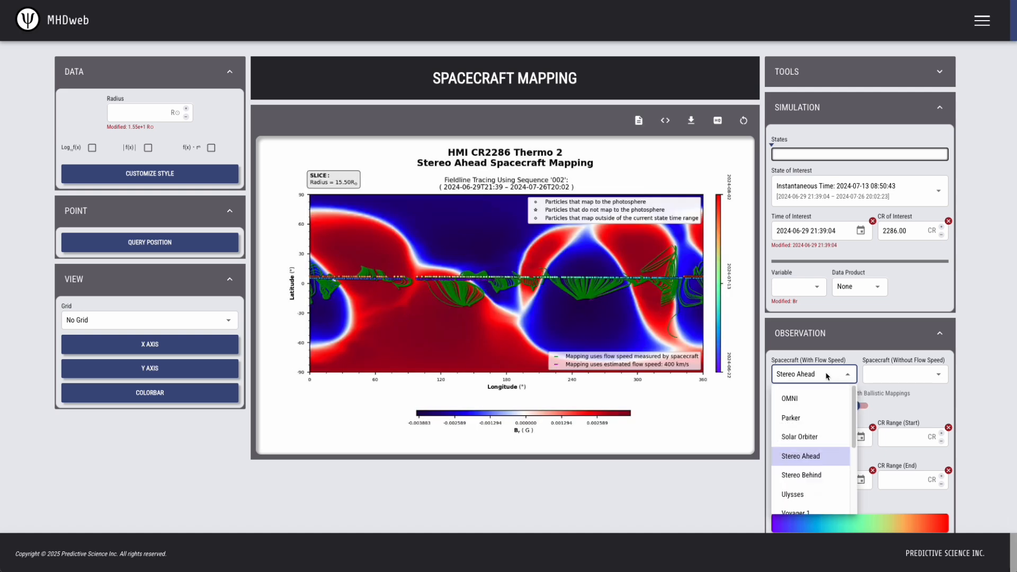
{"action": "left_click", "coordinate": [816, 433]}
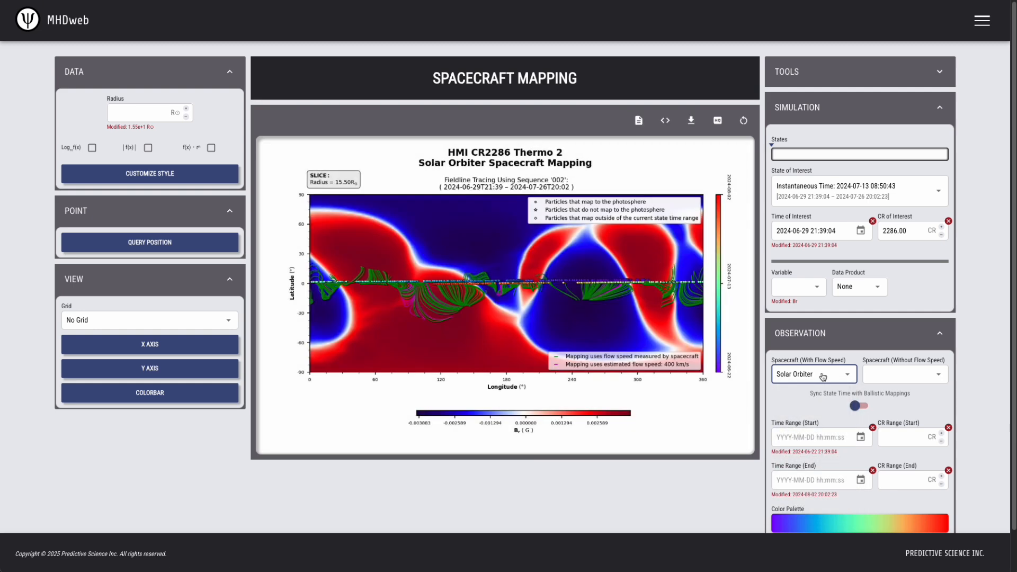
{"action": "left_click", "coordinate": [829, 375]}
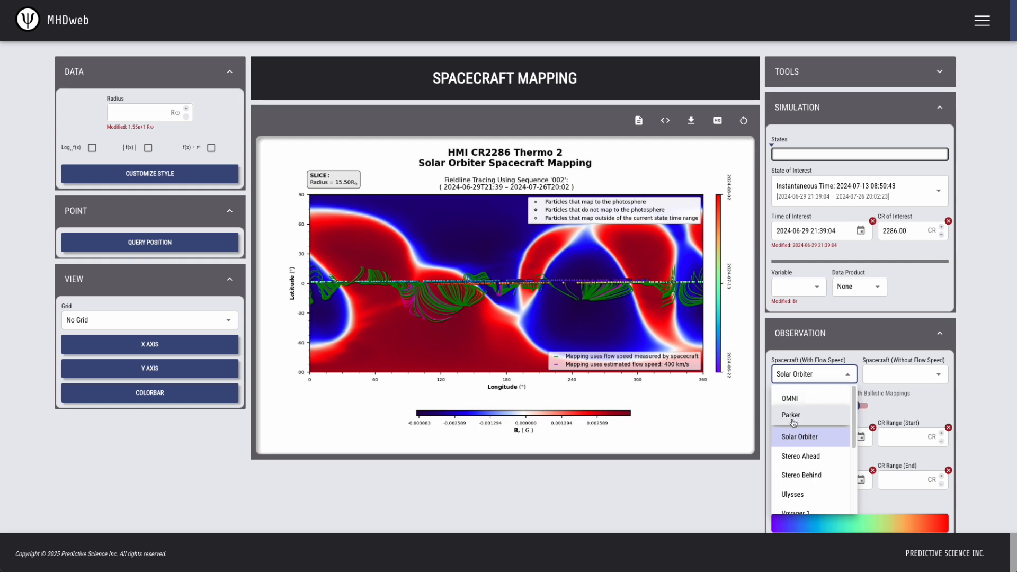
{"action": "left_click", "coordinate": [810, 416]}
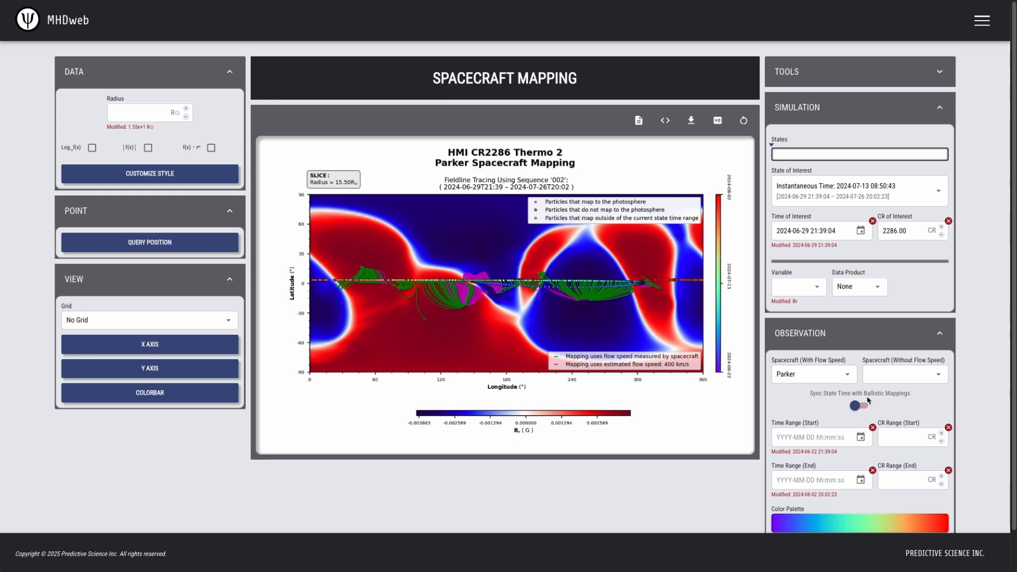
Load the Eclipse 2024 Live run from the simulation database, filtering the runs by the Time Dependent type.
{"action": "left_click", "coordinate": [935, 74]}
{"action": "left_click", "coordinate": [862, 103]}
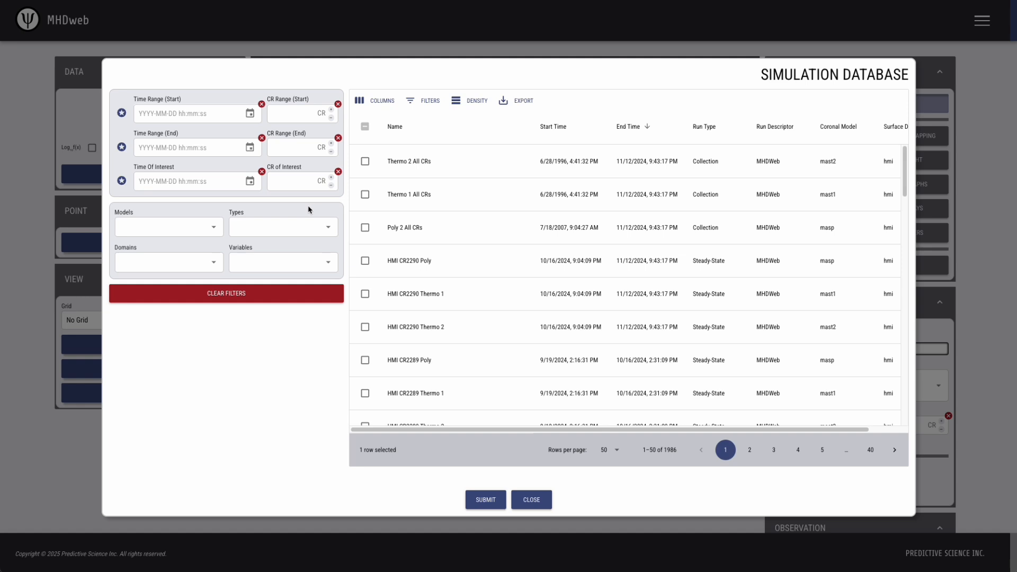
{"action": "left_click", "coordinate": [278, 226]}
{"action": "left_click", "coordinate": [274, 288]}
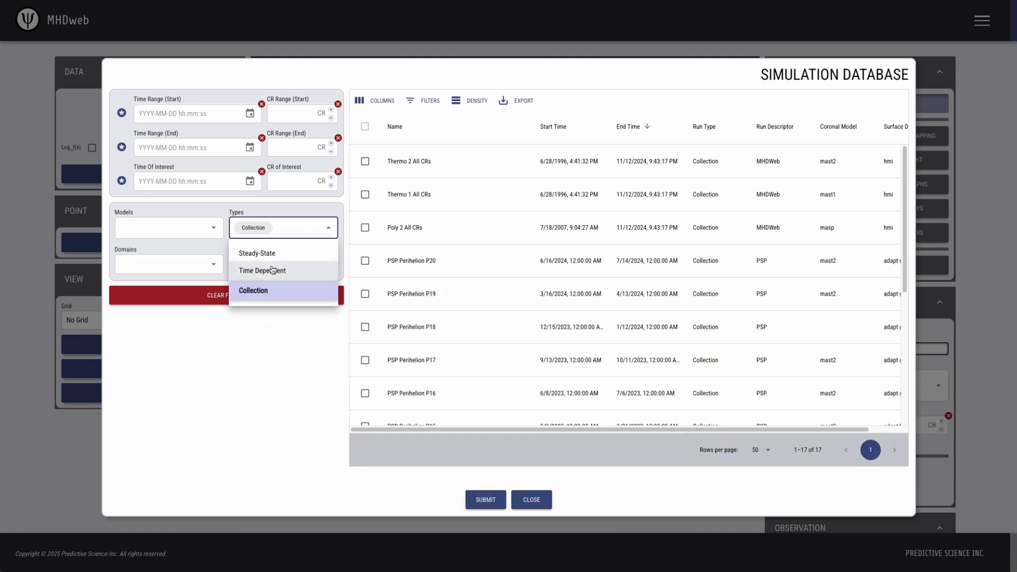
{"action": "left_click", "coordinate": [270, 270]}
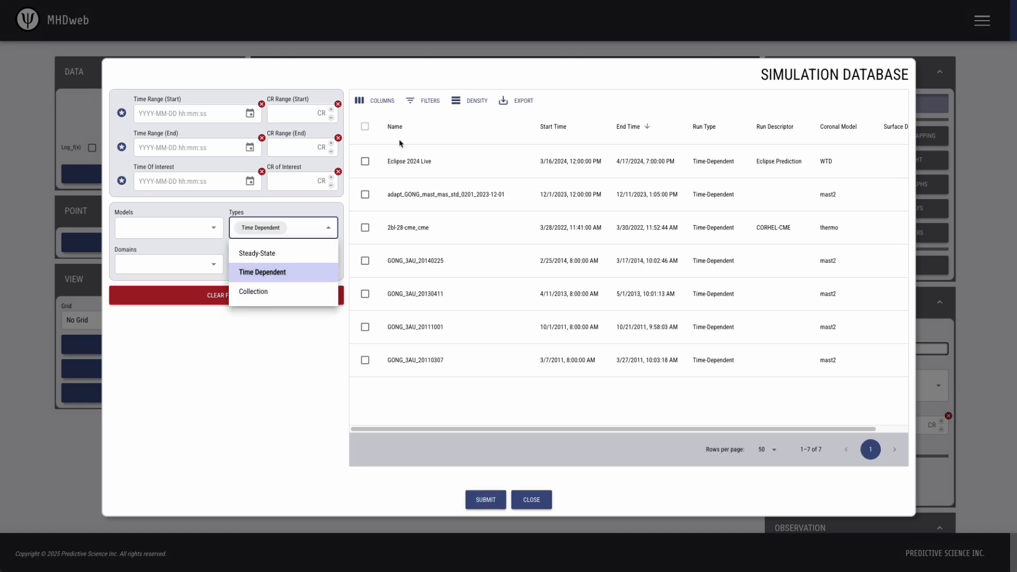
{"action": "left_click", "coordinate": [366, 163]}
{"action": "left_click", "coordinate": [365, 162]}
{"action": "left_click", "coordinate": [490, 500]}
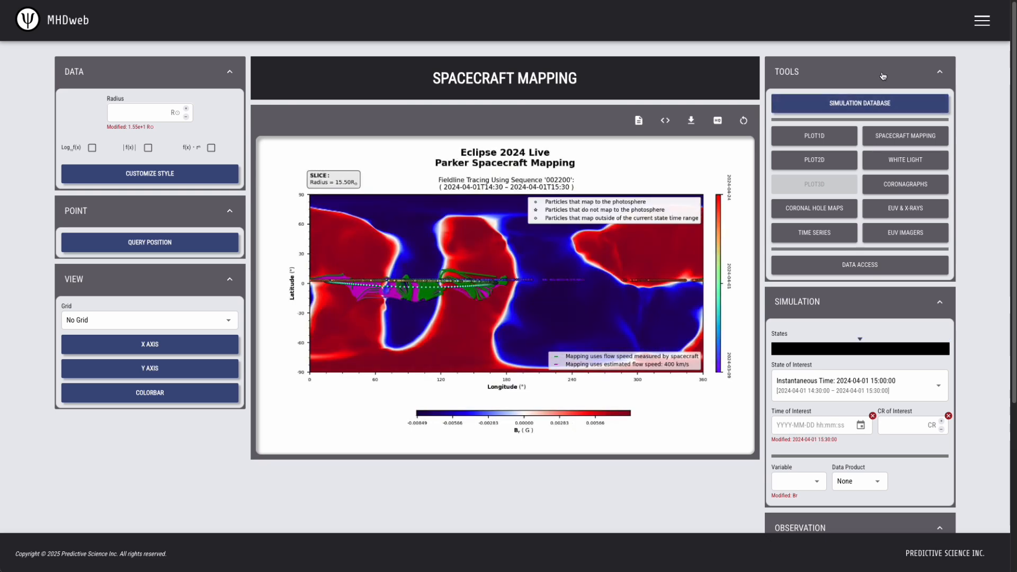
Turn on state time syncing with ballistic mappings and change the spacecraft with flow speed to OMNI.
{"action": "left_click", "coordinate": [858, 72]}
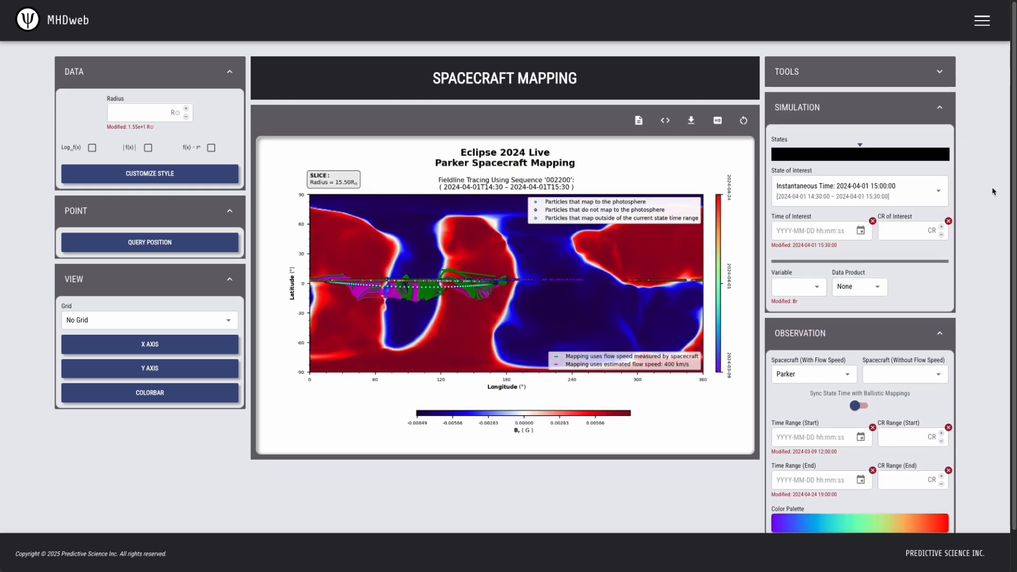
{"action": "left_click", "coordinate": [857, 406]}
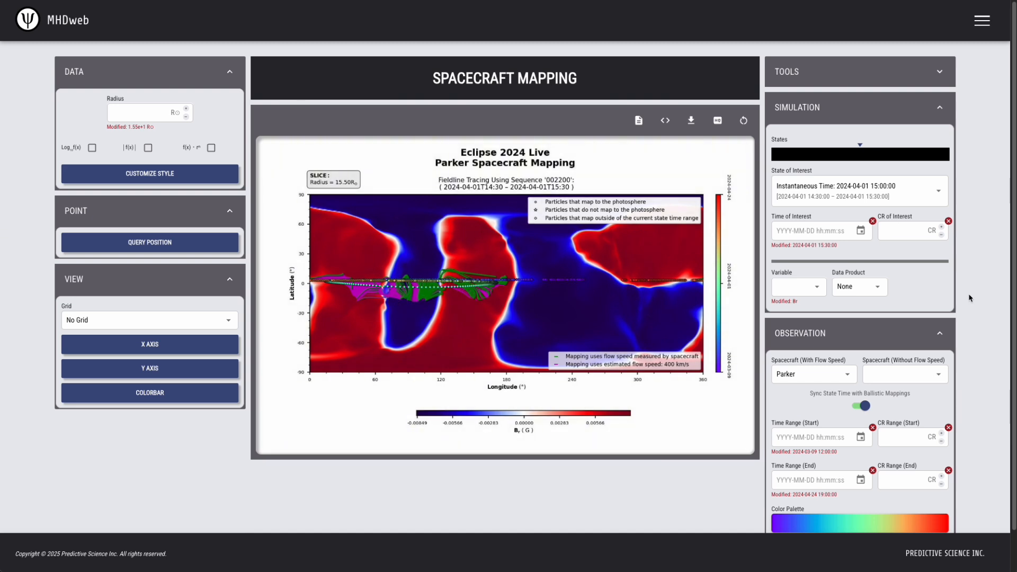
{"action": "mouse_move", "coordinate": [823, 233]}
{"action": "left_click", "coordinate": [841, 376]}
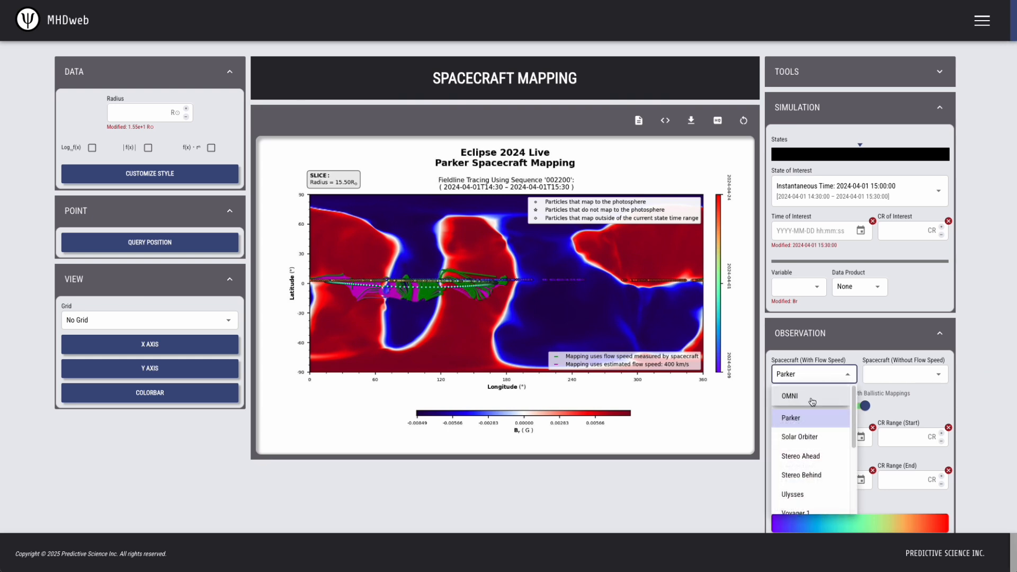
{"action": "left_click", "coordinate": [790, 397]}
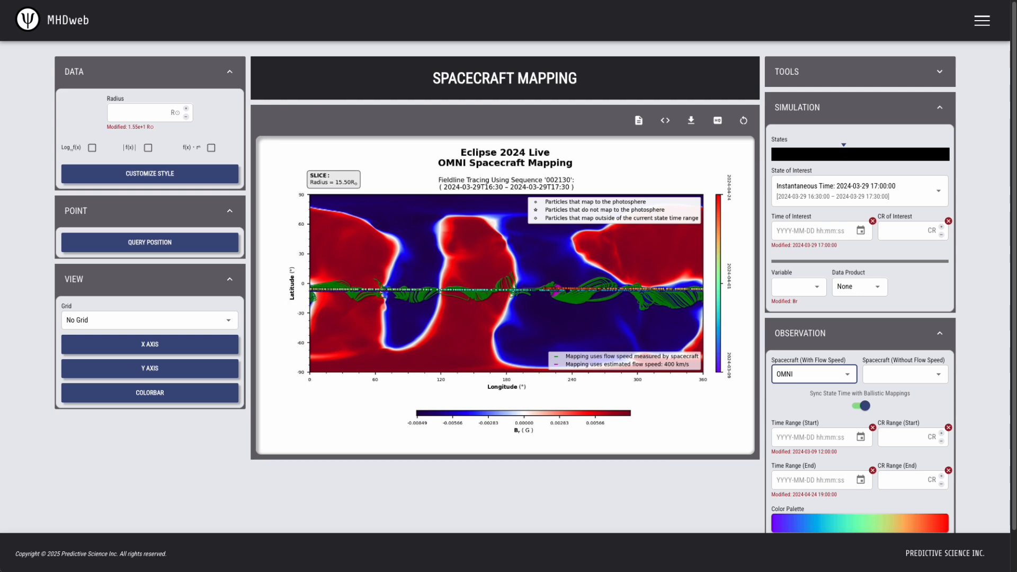
Load the HMI CR2286 Thermo 2 run from the simulation database, filtering by CR of interest 2286.
{"action": "left_click", "coordinate": [939, 72]}
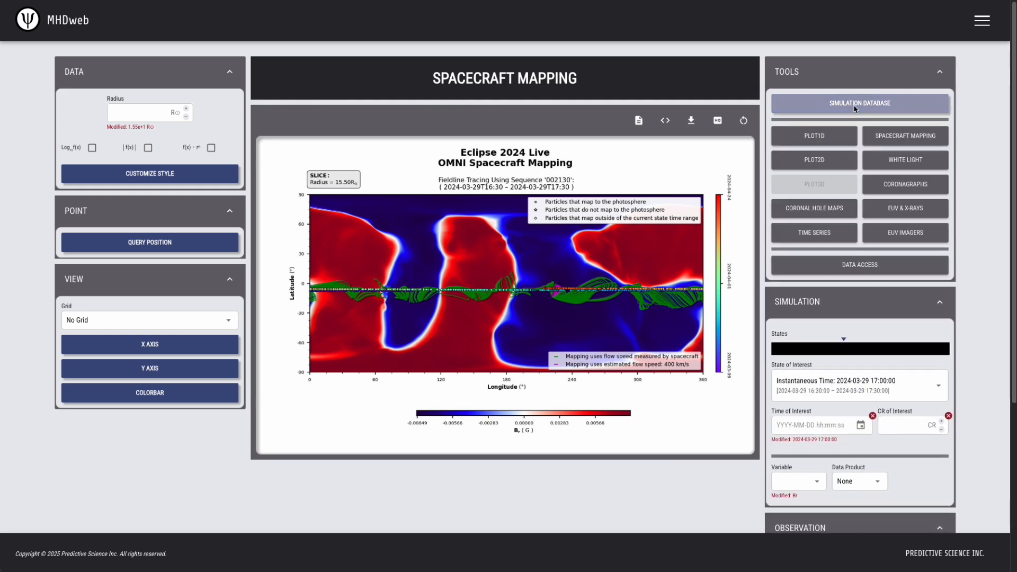
{"action": "left_click", "coordinate": [871, 103]}
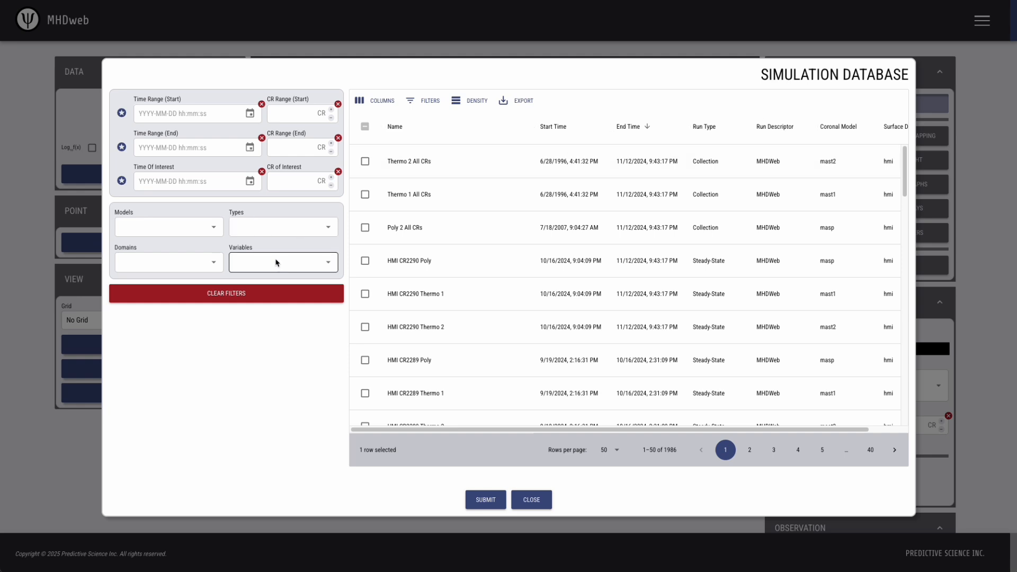
{"action": "left_click", "coordinate": [283, 185]}
{"action": "type", "text": "2286"}
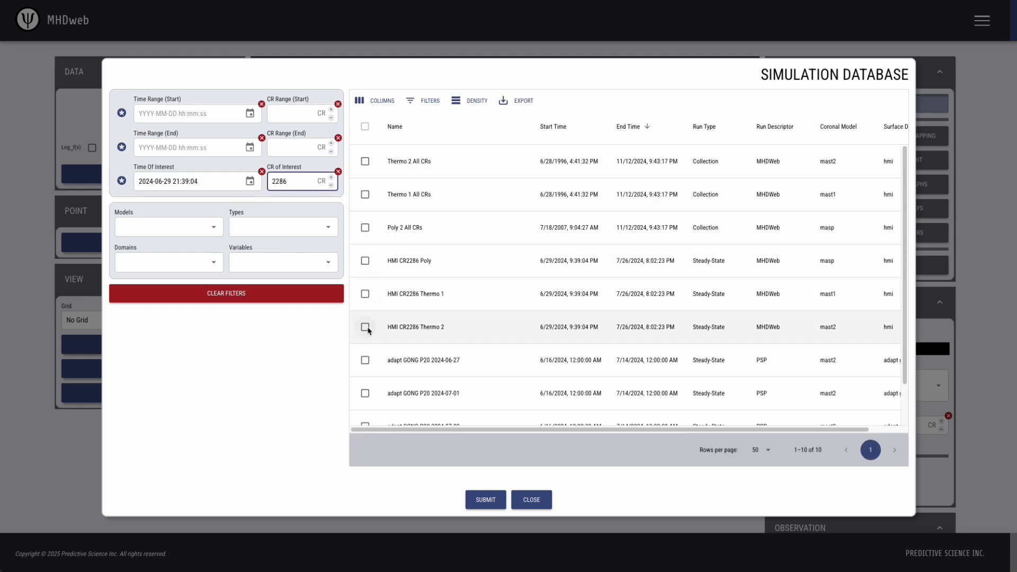
{"action": "left_click", "coordinate": [365, 327]}
{"action": "left_click", "coordinate": [487, 500]}
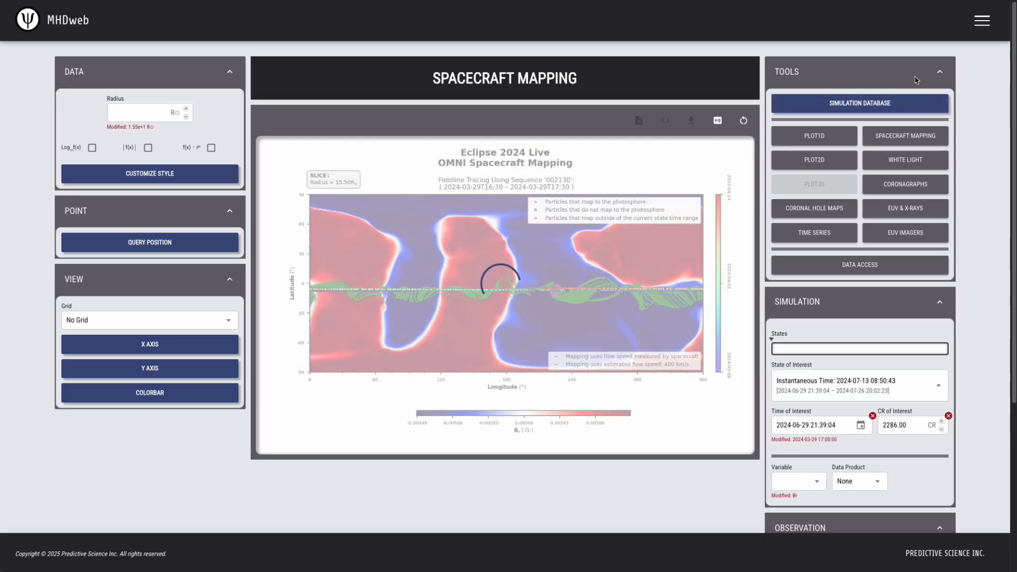
Change the spacecraft with flow speed to Parker and turn off state time syncing with ballistic mappings.
{"action": "left_click", "coordinate": [940, 72]}
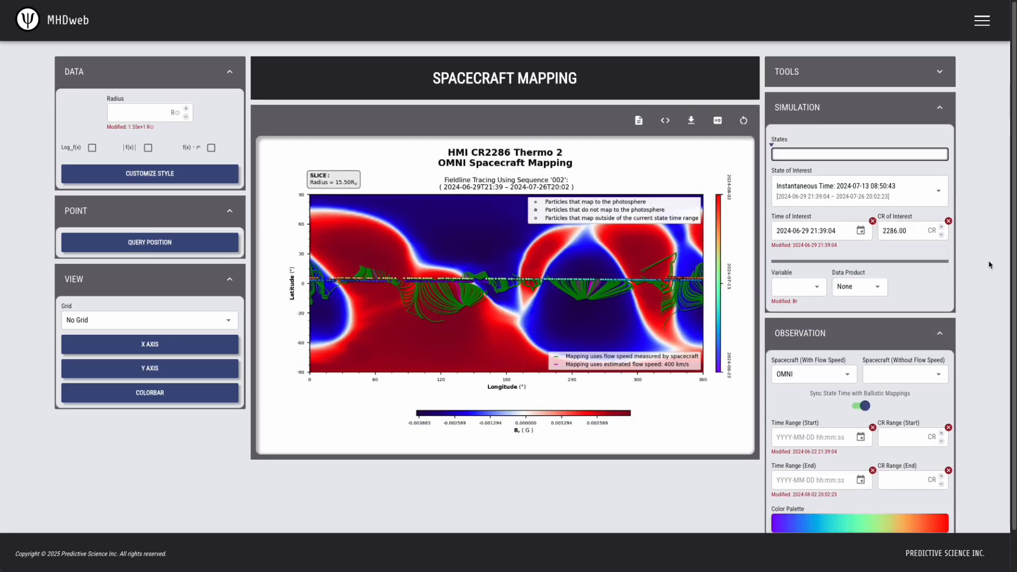
{"action": "scroll", "coordinate": [848, 318], "scroll_direction": "down", "scroll_amount": 1}
{"action": "left_click", "coordinate": [812, 329]}
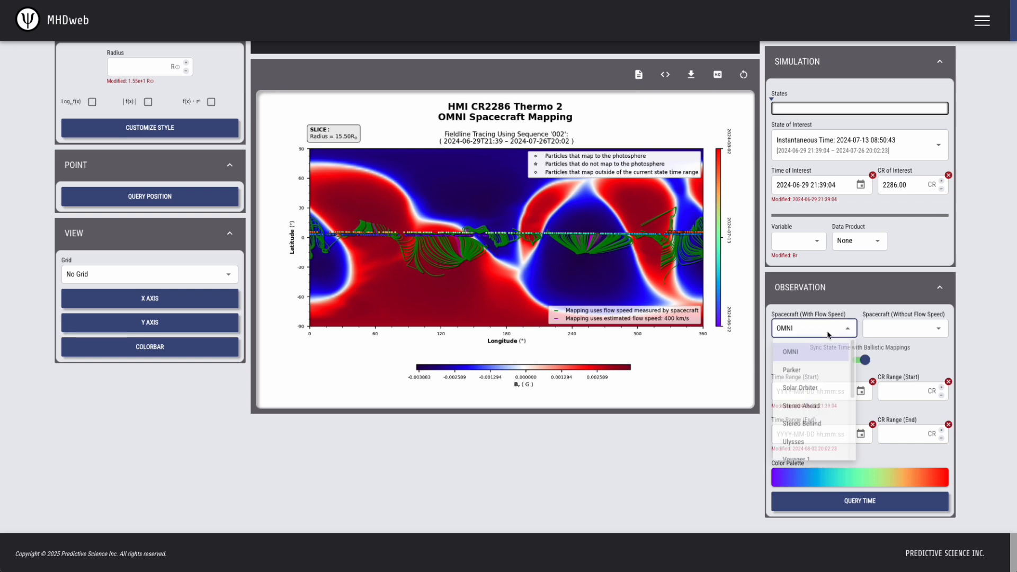
{"action": "left_click", "coordinate": [809, 372]}
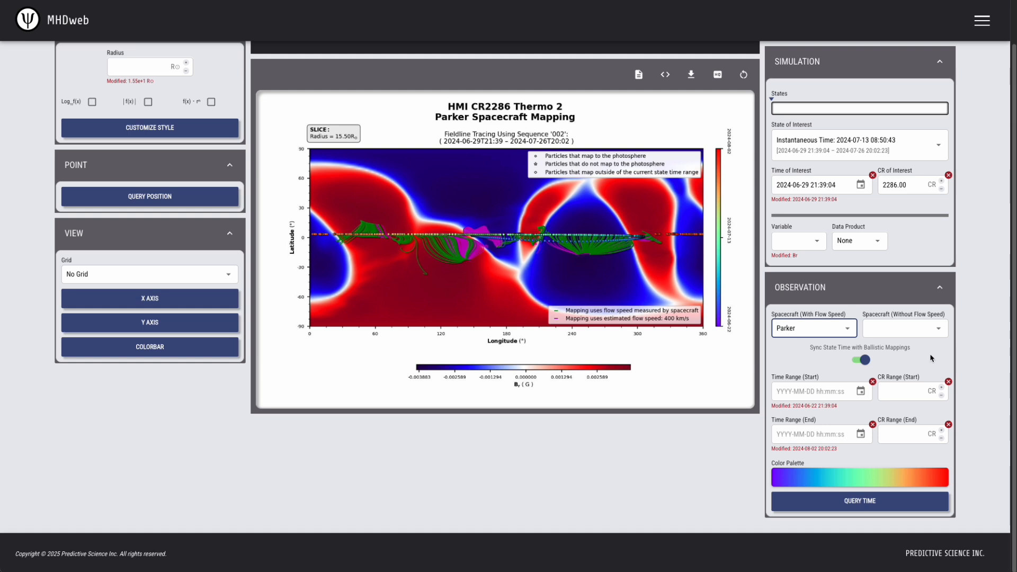
{"action": "left_click", "coordinate": [865, 361]}
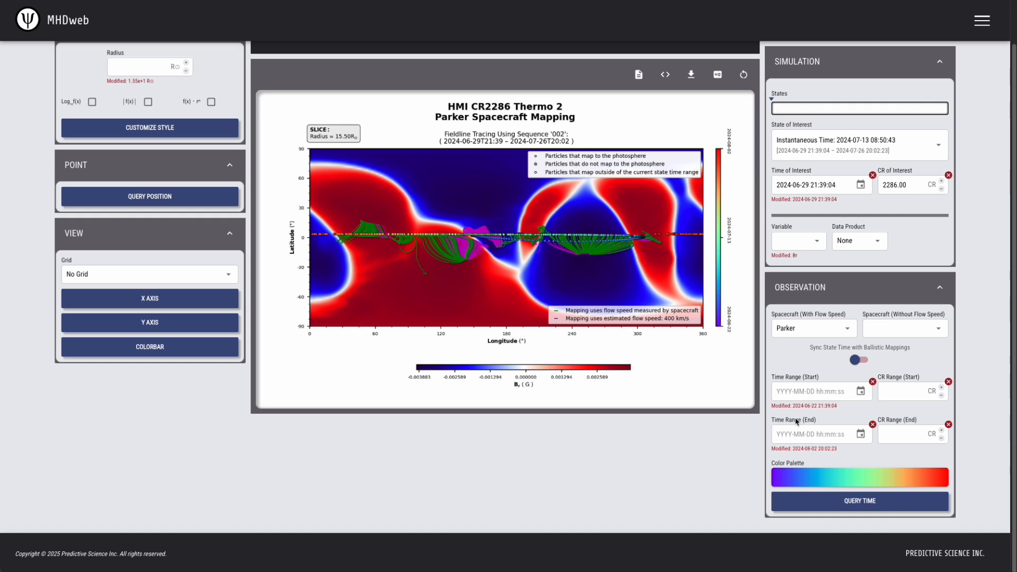
{"action": "left_click", "coordinate": [801, 393]}
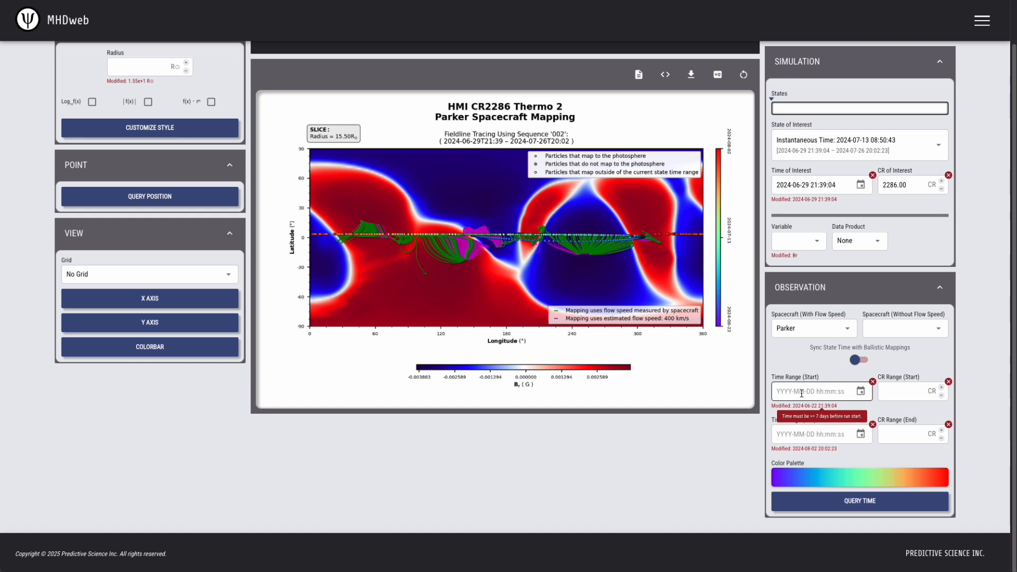
{"action": "left_click", "coordinate": [802, 435]}
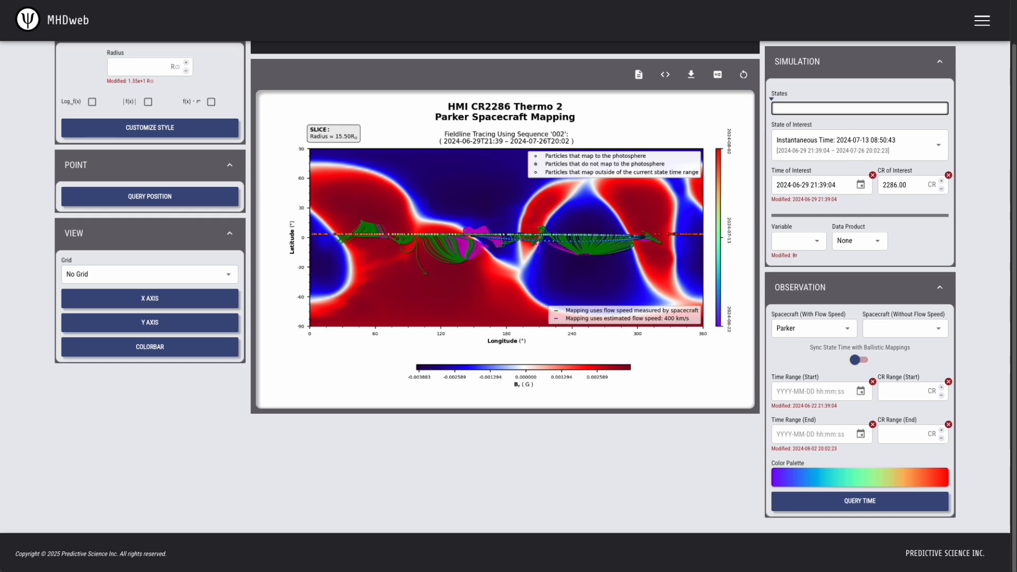
{"action": "left_click", "coordinate": [786, 393]}
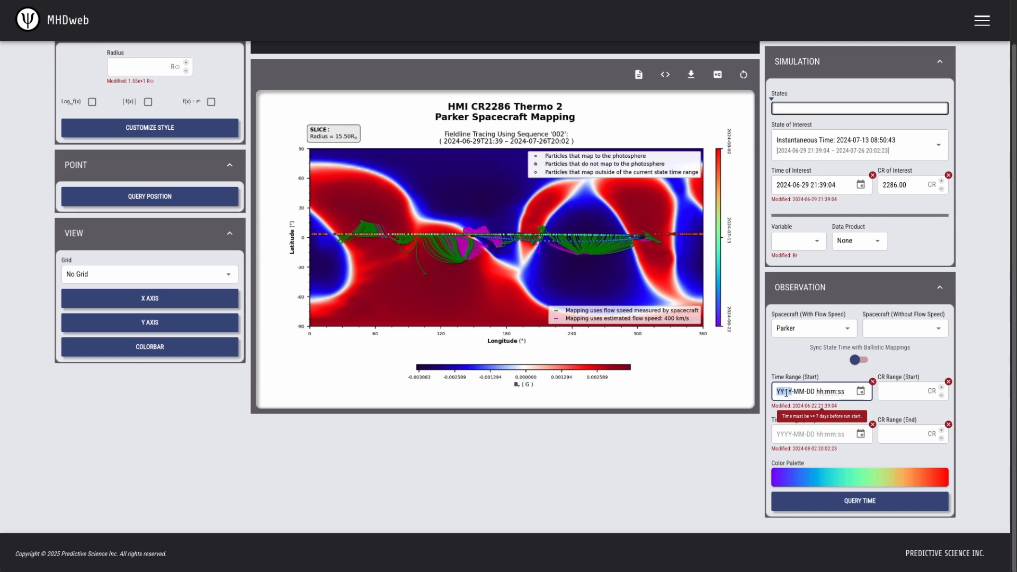
{"action": "type", "text": "2024-"}
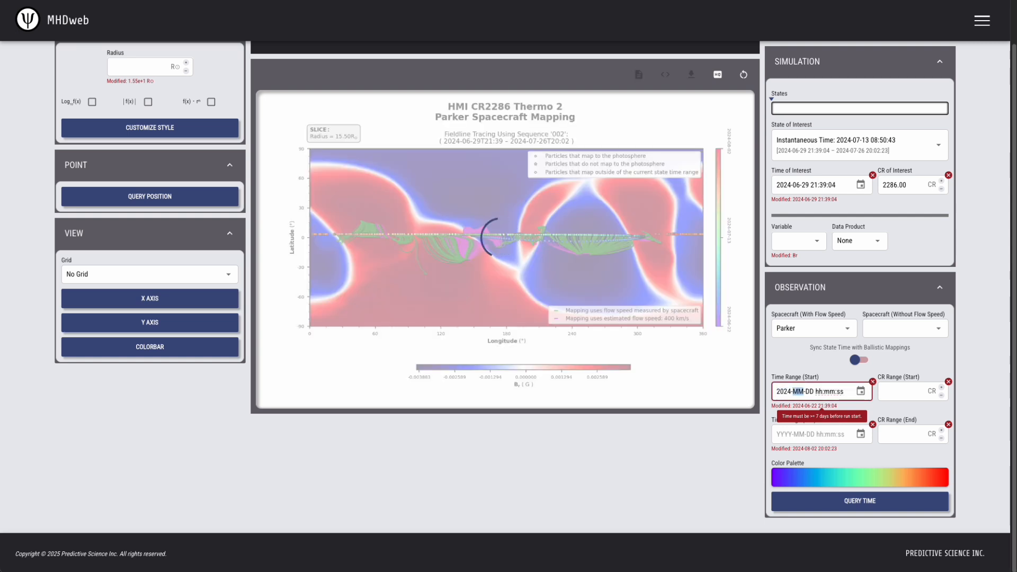
{"action": "type", "text": "07-04 00:00:00"}
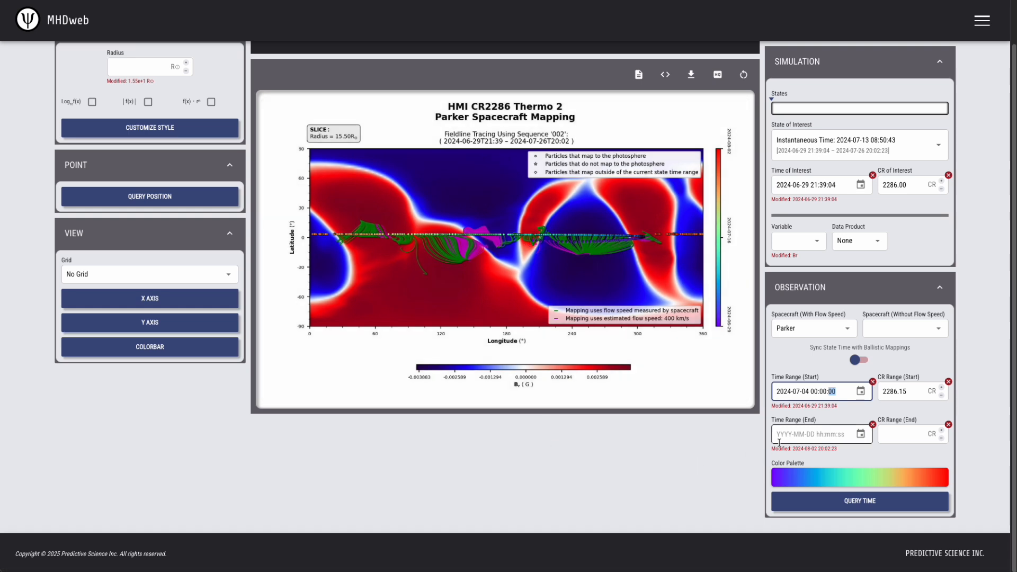
{"action": "left_click", "coordinate": [779, 441]}
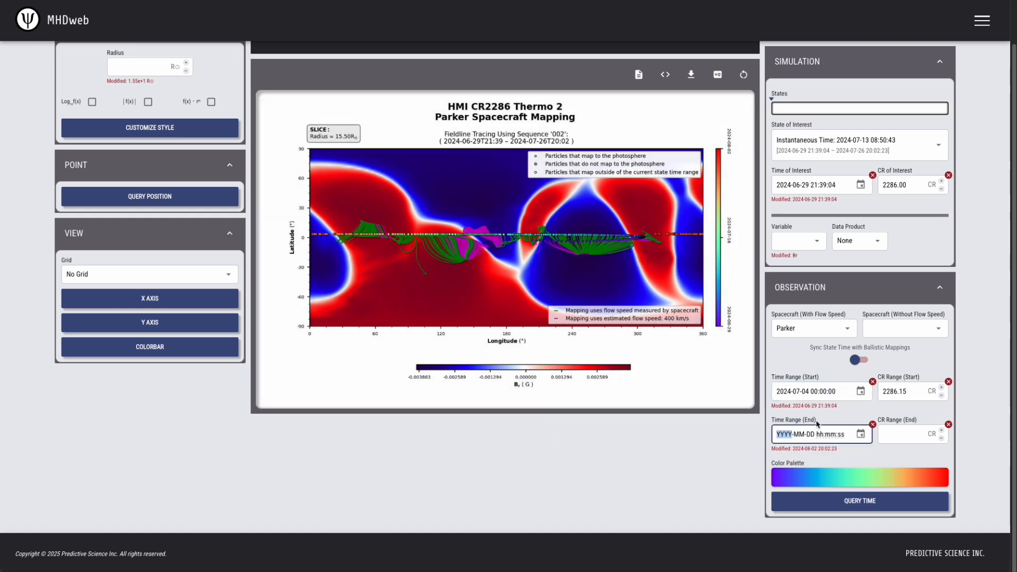
{"action": "type", "text": "2024-"}
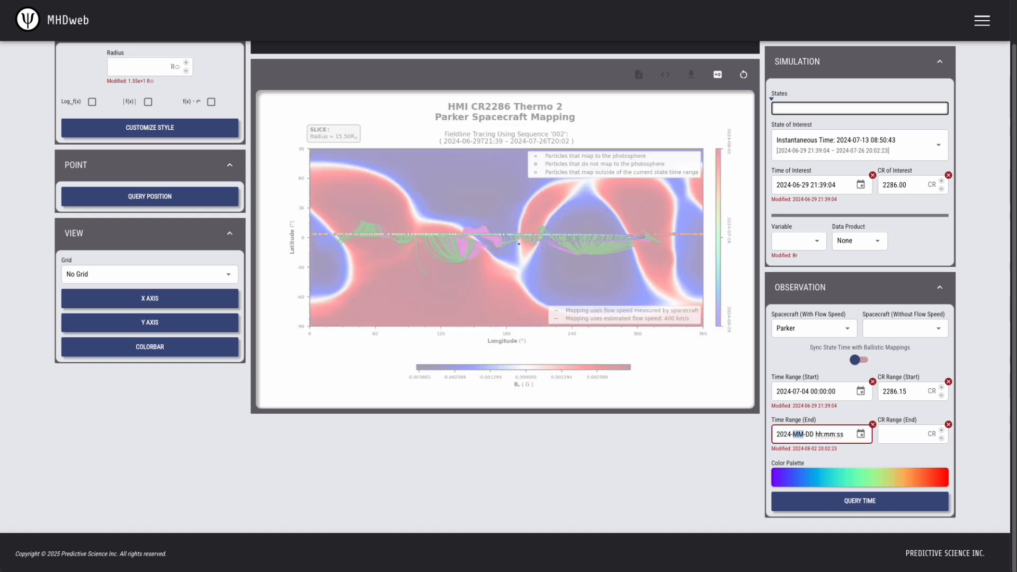
{"action": "type", "text": "07-20 00:00:00"}
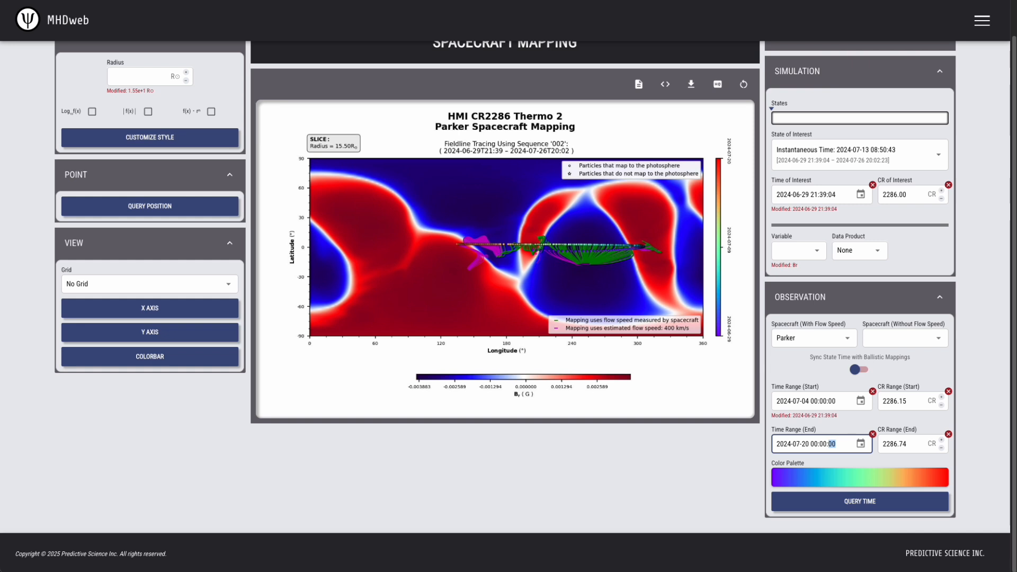
Clear the start and end of the observation time range.
{"action": "left_click", "coordinate": [872, 392]}
{"action": "left_click", "coordinate": [872, 434]}
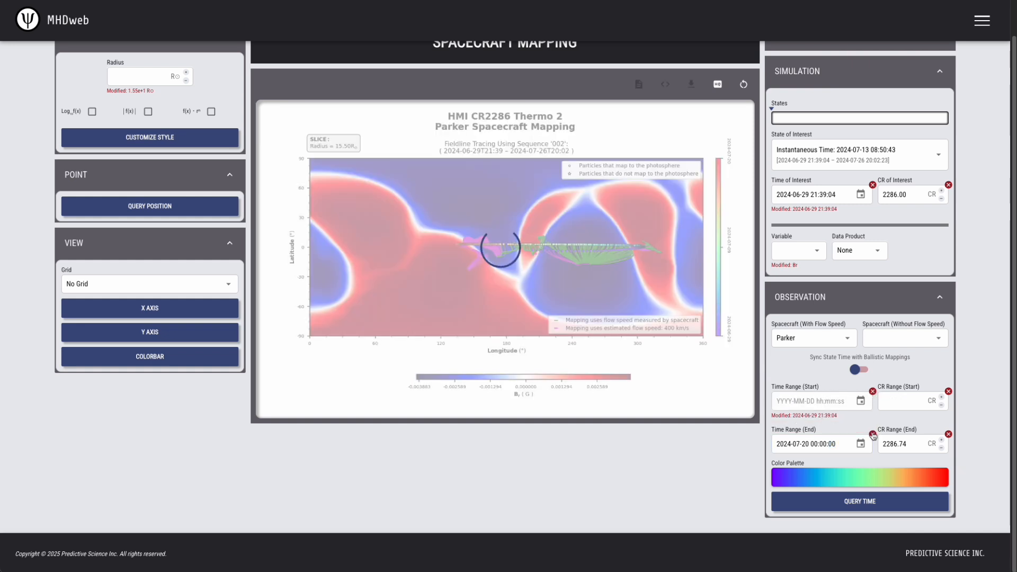
Turn on the observation time query for the Parker mapping and bring its options into view.
{"action": "left_click", "coordinate": [861, 501]}
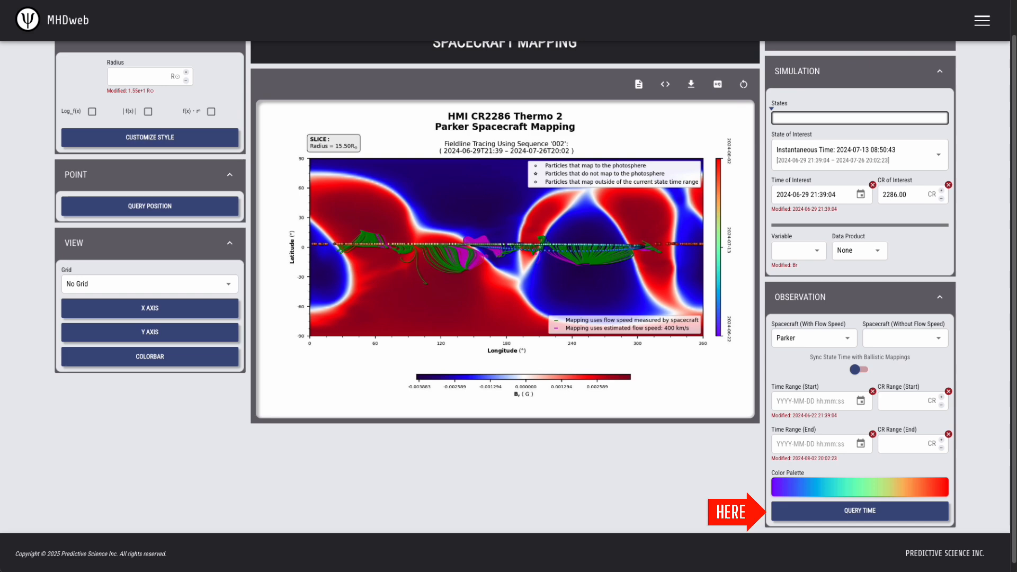
{"action": "left_click", "coordinate": [878, 512]}
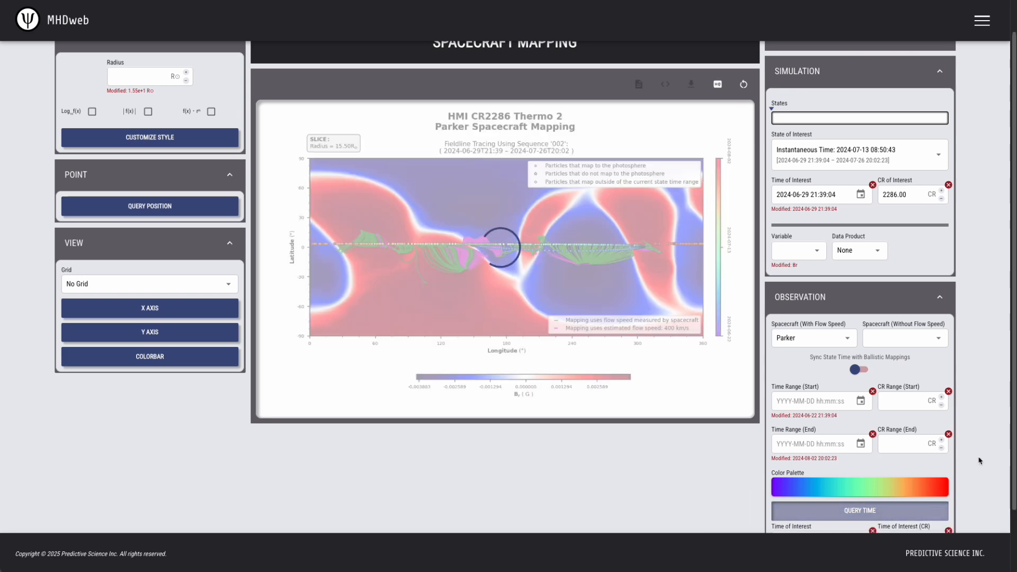
{"action": "scroll", "coordinate": [983, 462], "scroll_direction": "down", "scroll_amount": 2}
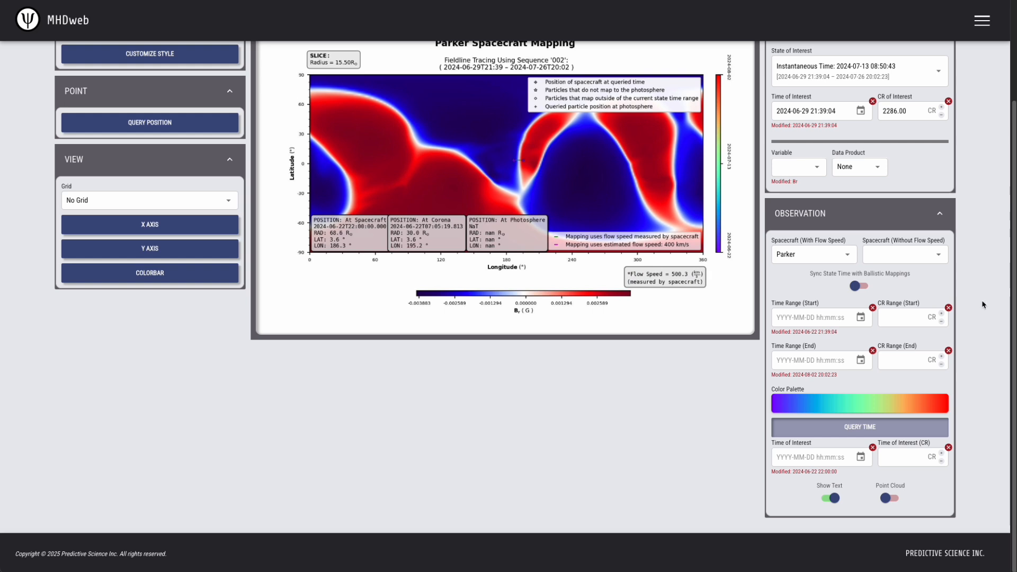
Change the simulation's data product to CH Map.
{"action": "scroll", "coordinate": [988, 305], "scroll_direction": "up", "scroll_amount": 3}
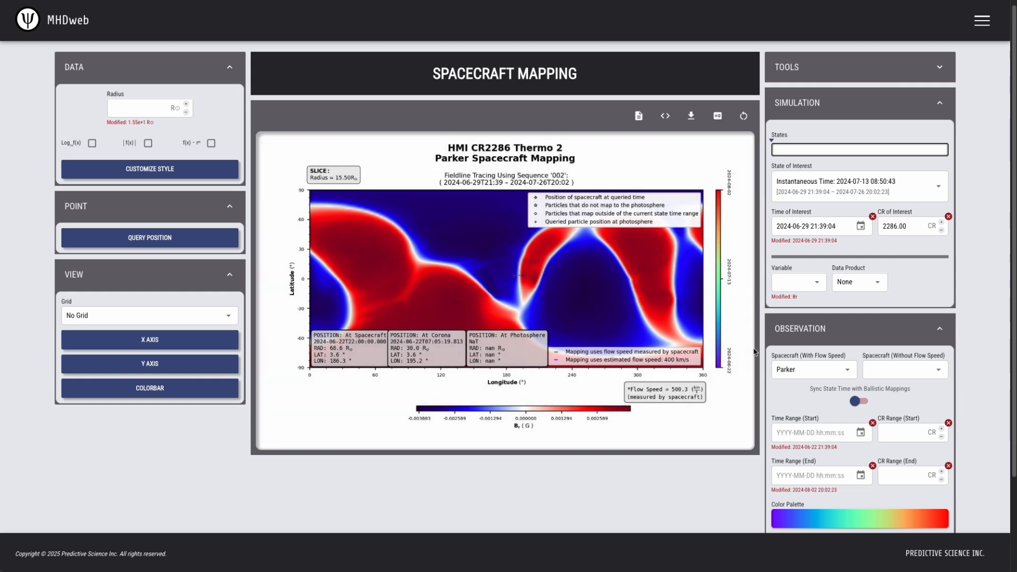
{"action": "left_click", "coordinate": [809, 288]}
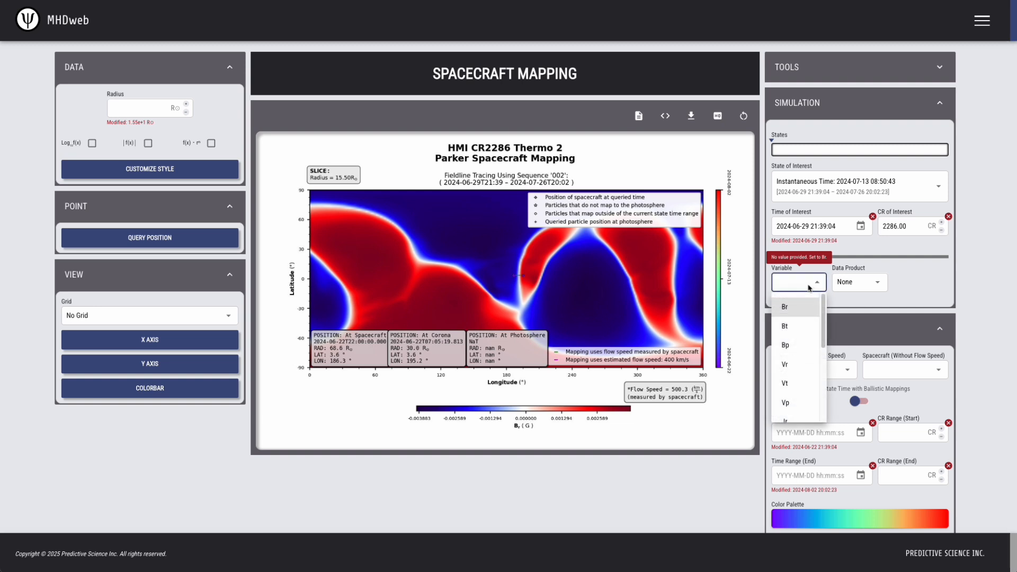
{"action": "left_click", "coordinate": [930, 282]}
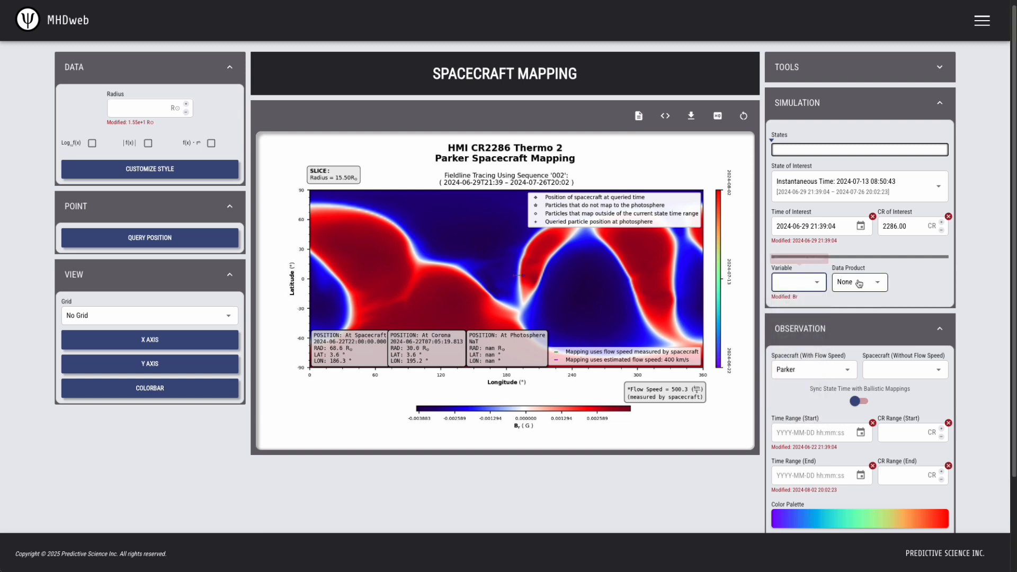
{"action": "left_click", "coordinate": [869, 282]}
{"action": "left_click", "coordinate": [862, 320]}
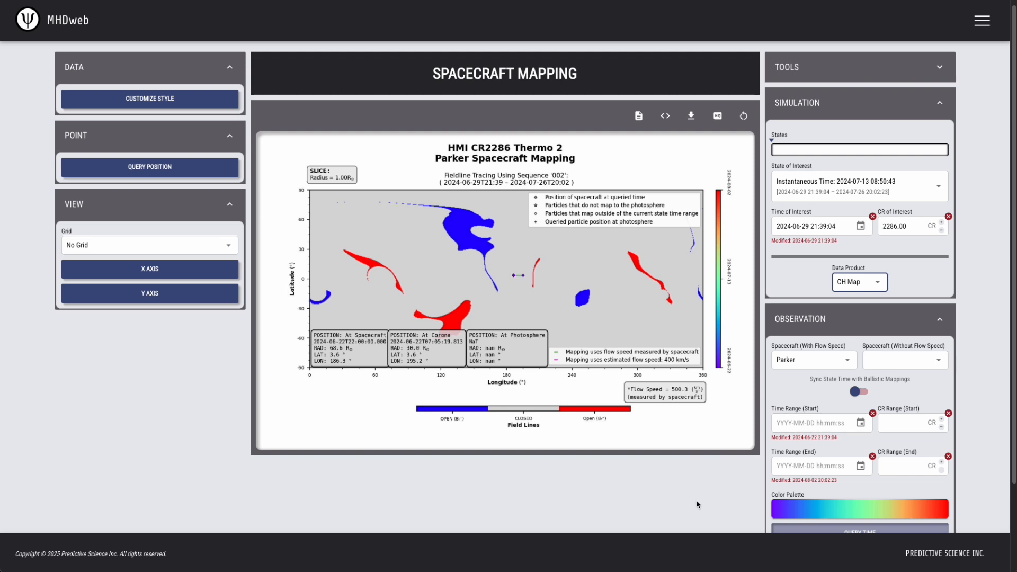
{"action": "scroll", "coordinate": [697, 504], "scroll_direction": "down", "scroll_amount": 2}
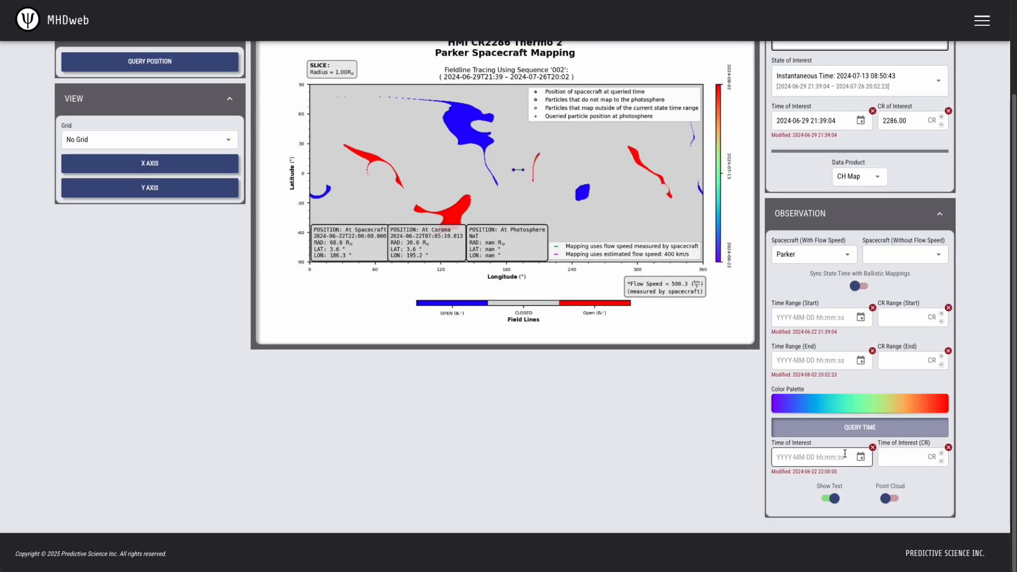
{"action": "mouse_move", "coordinate": [798, 456]}
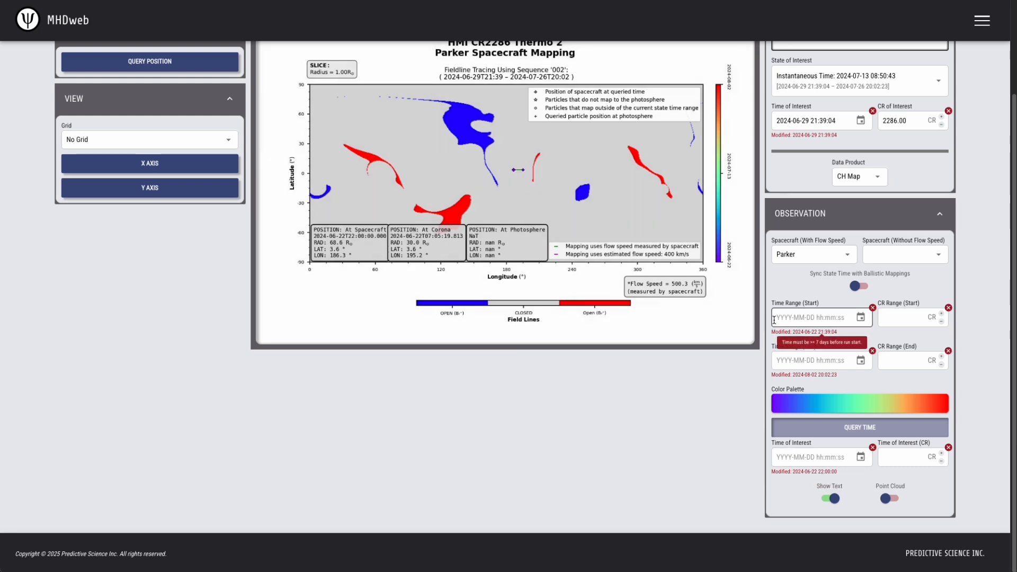
{"action": "mouse_move", "coordinate": [776, 318]}
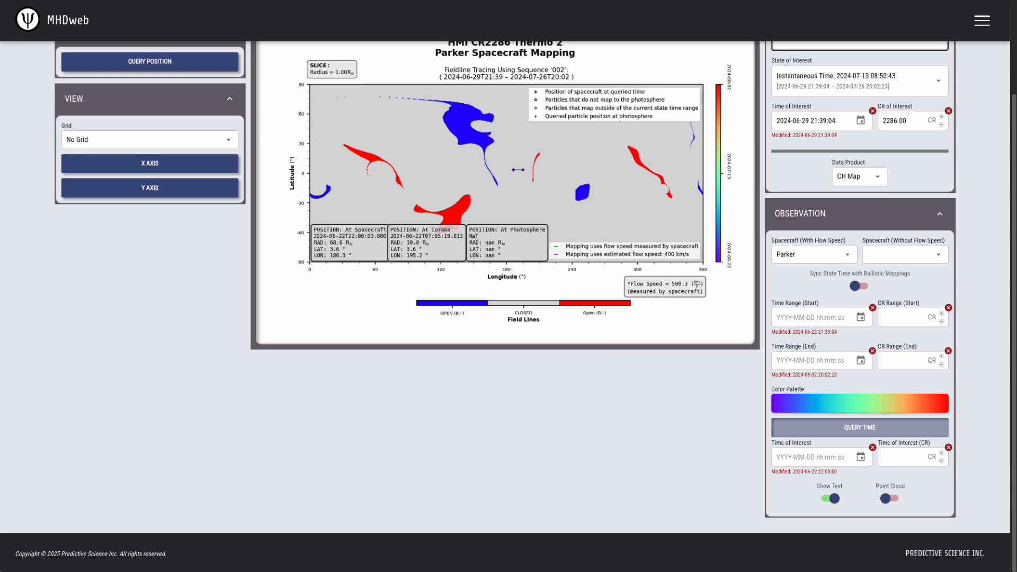
{"action": "left_click", "coordinate": [780, 459]}
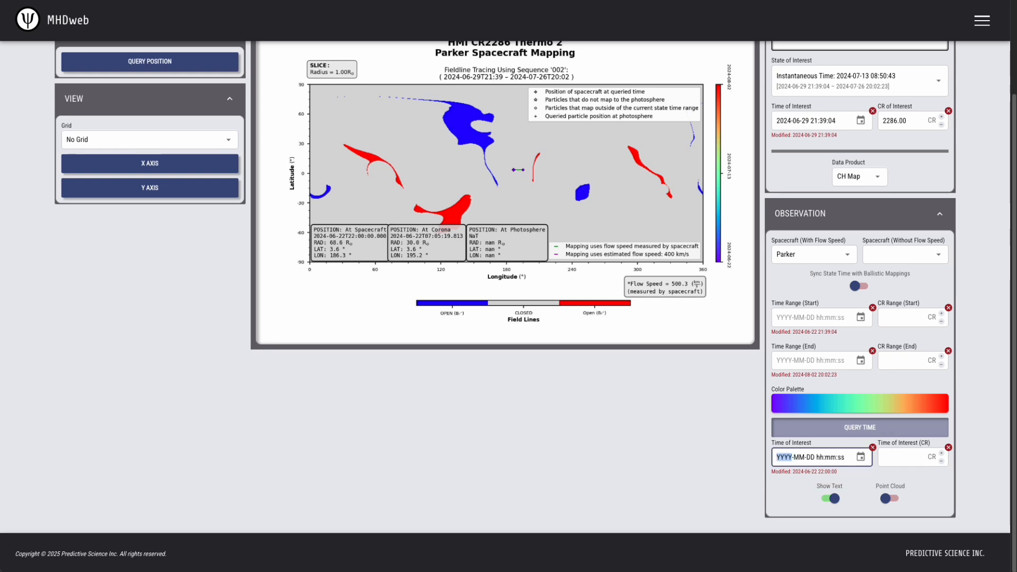
{"action": "type", "text": "2024-07-"}
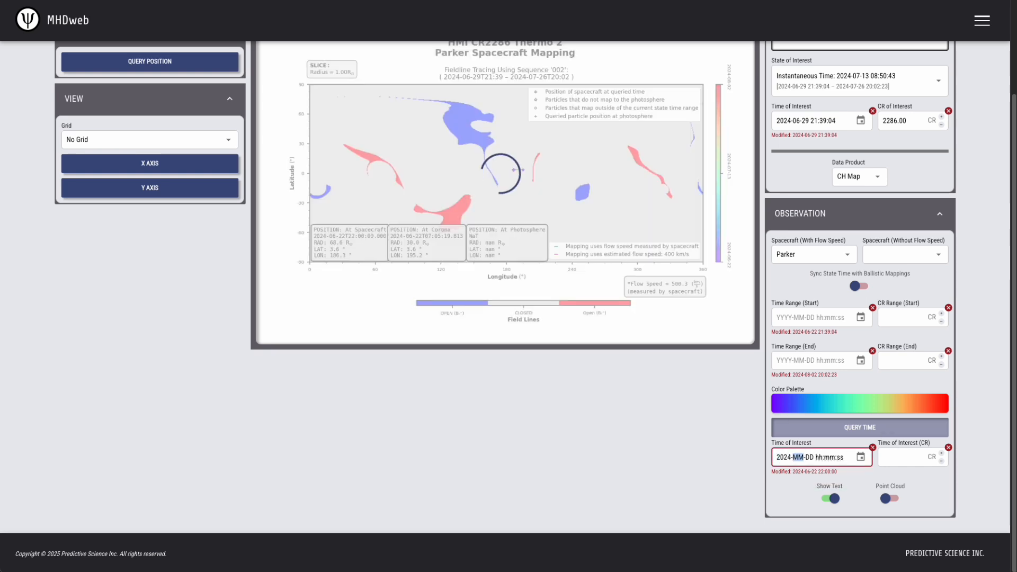
{"action": "type", "text": "20 00:0"}
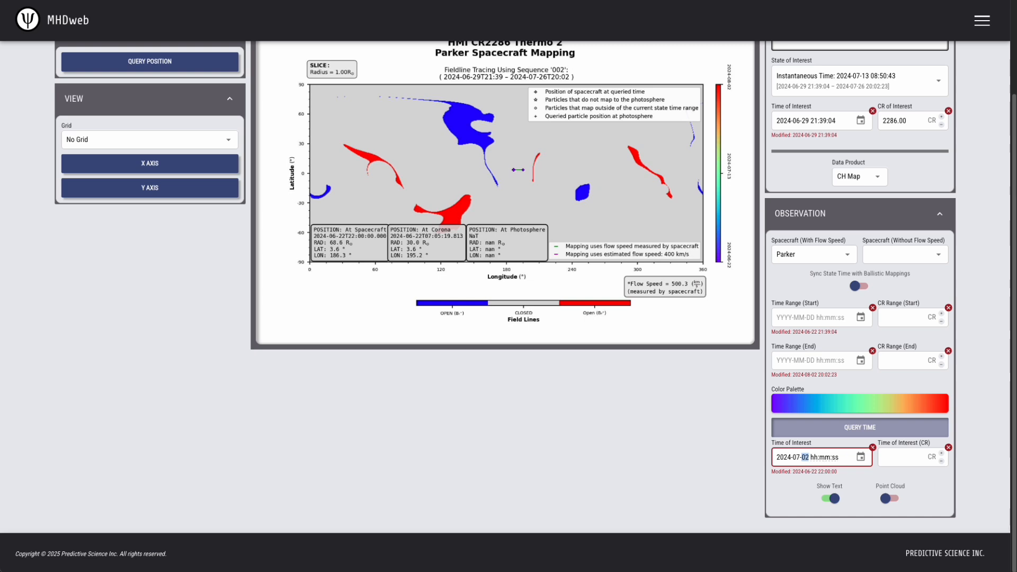
{"action": "type", "text": "0:00"}
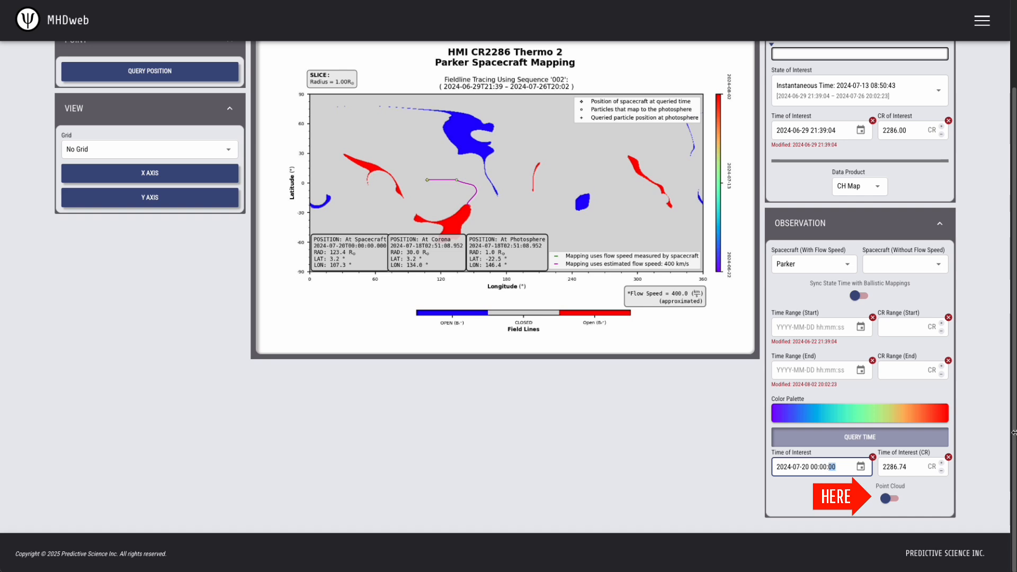
Turn on the point cloud for the queried time and set its cloud radius to 10 R☉.
{"action": "left_click", "coordinate": [886, 497]}
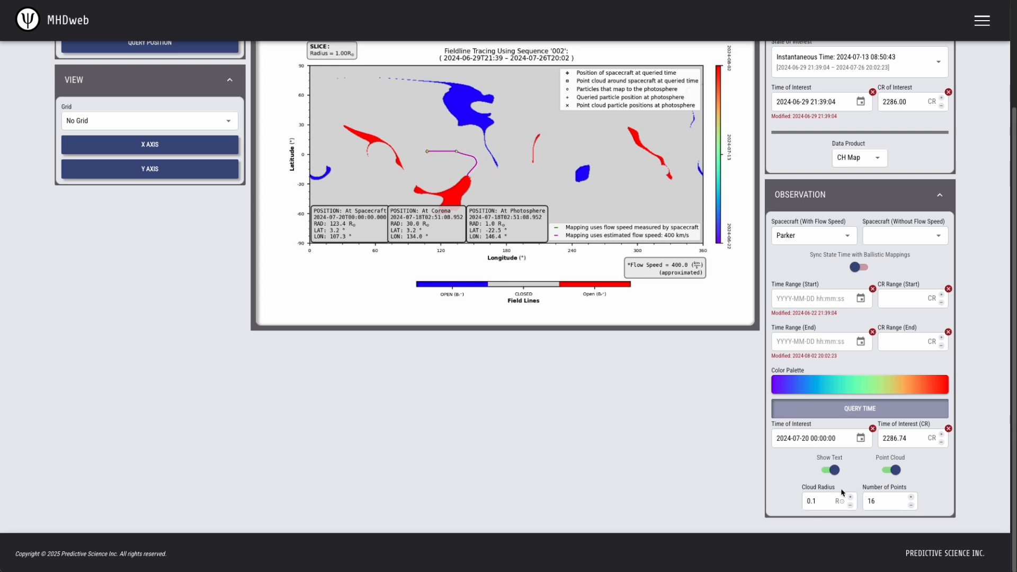
{"action": "scroll", "coordinate": [826, 501], "scroll_direction": "up", "scroll_amount": 1}
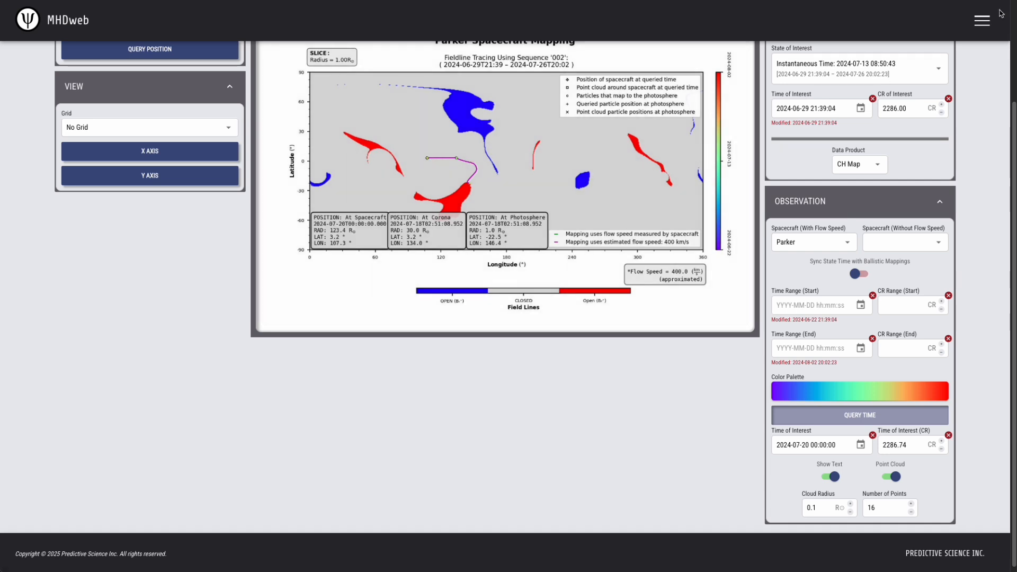
{"action": "left_click", "coordinate": [833, 500]}
{"action": "left_click_drag", "start_coordinate": [823, 507], "coordinate": [779, 509]}
{"action": "type", "text": "10"}
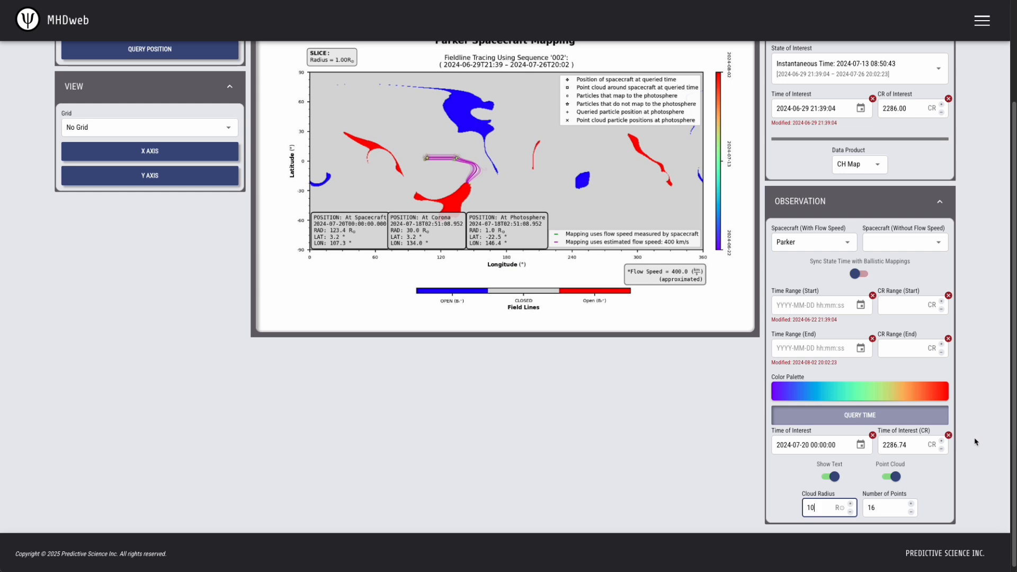
{"action": "left_click", "coordinate": [796, 445]}
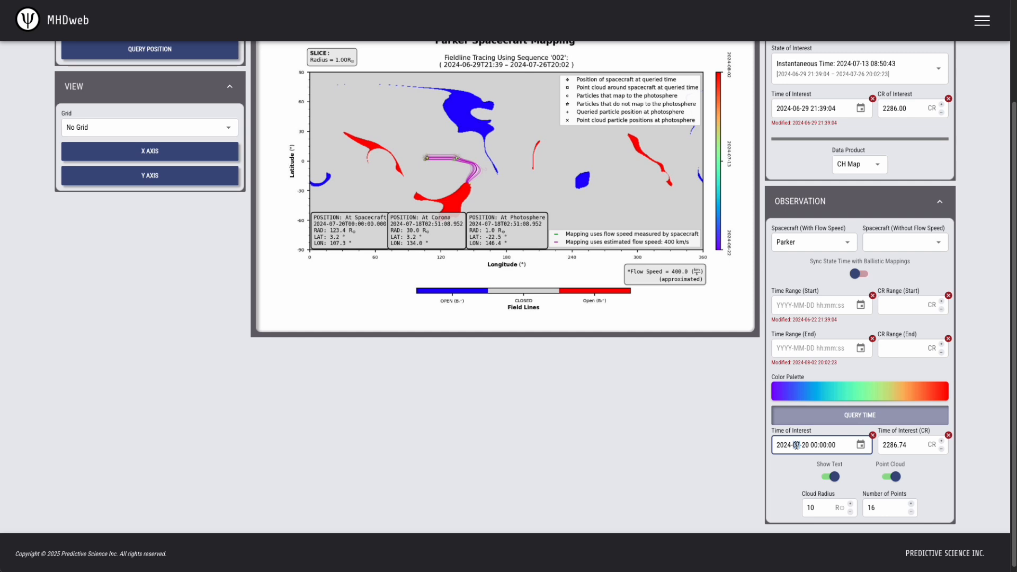
{"action": "type", "text": "0630"}
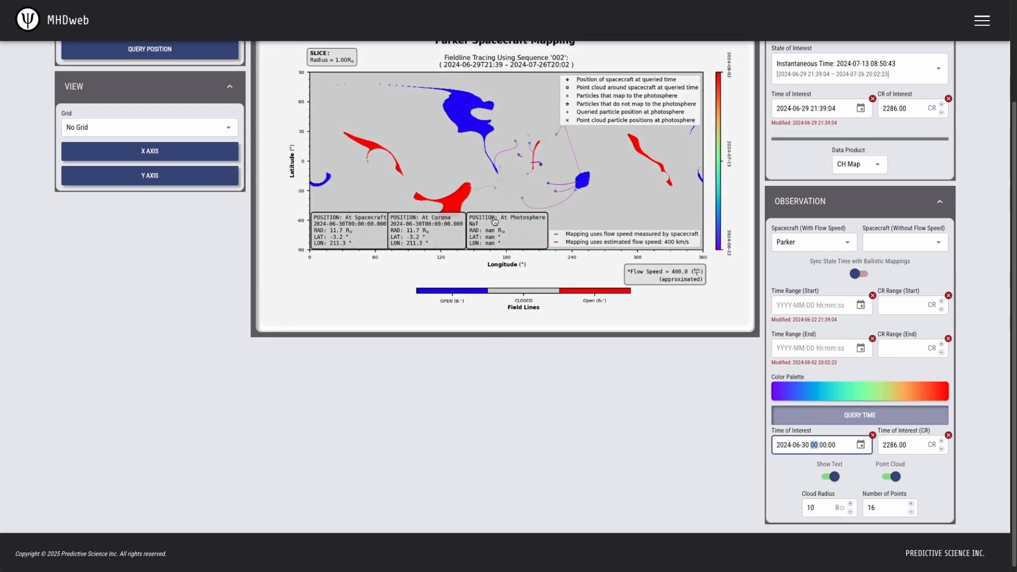
{"action": "double_click", "coordinate": [810, 508]}
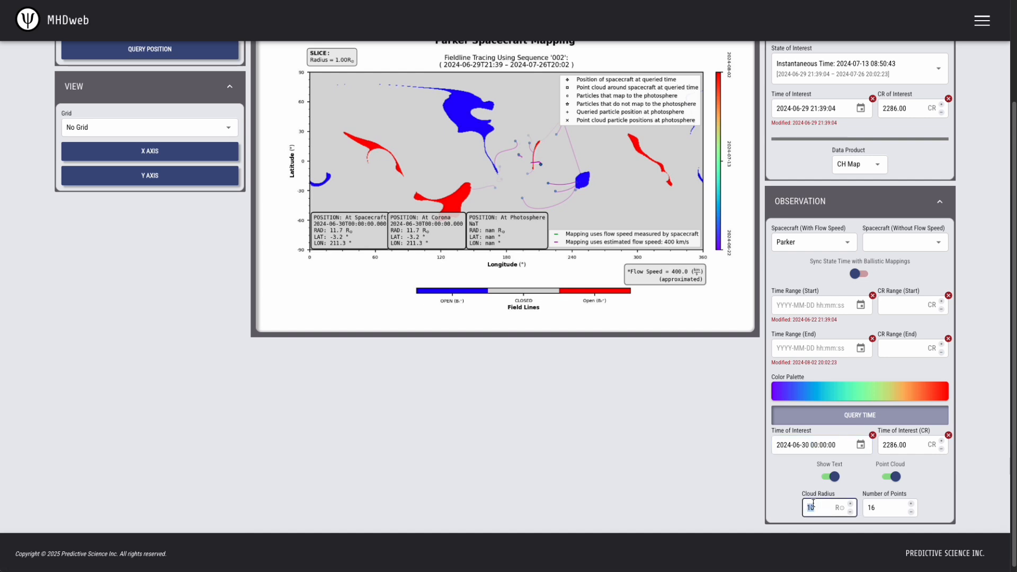
{"action": "type", "text": "1"}
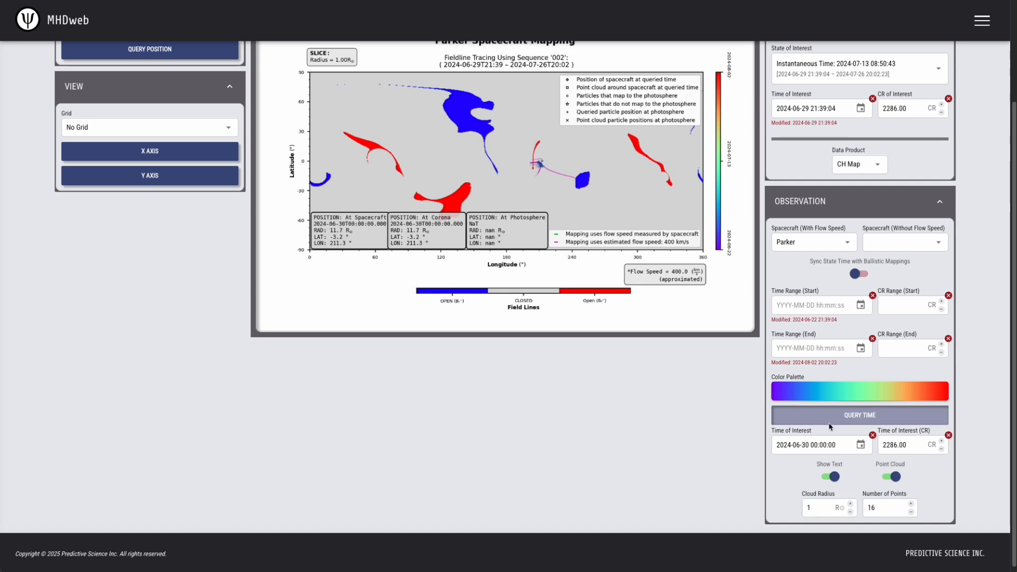
{"action": "left_click", "coordinate": [794, 444]}
{"action": "left_click", "coordinate": [795, 444]}
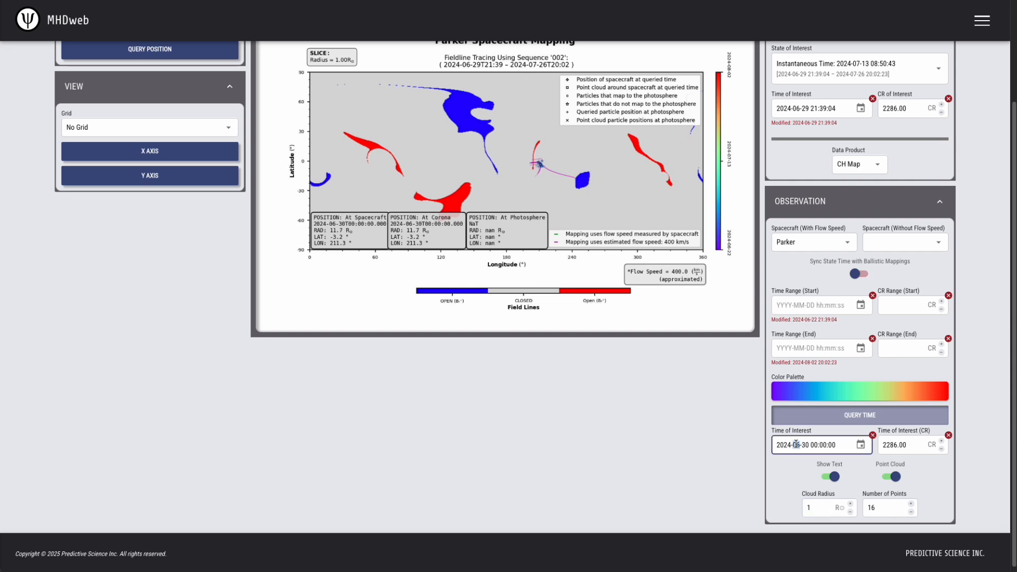
{"action": "type", "text": "72"}
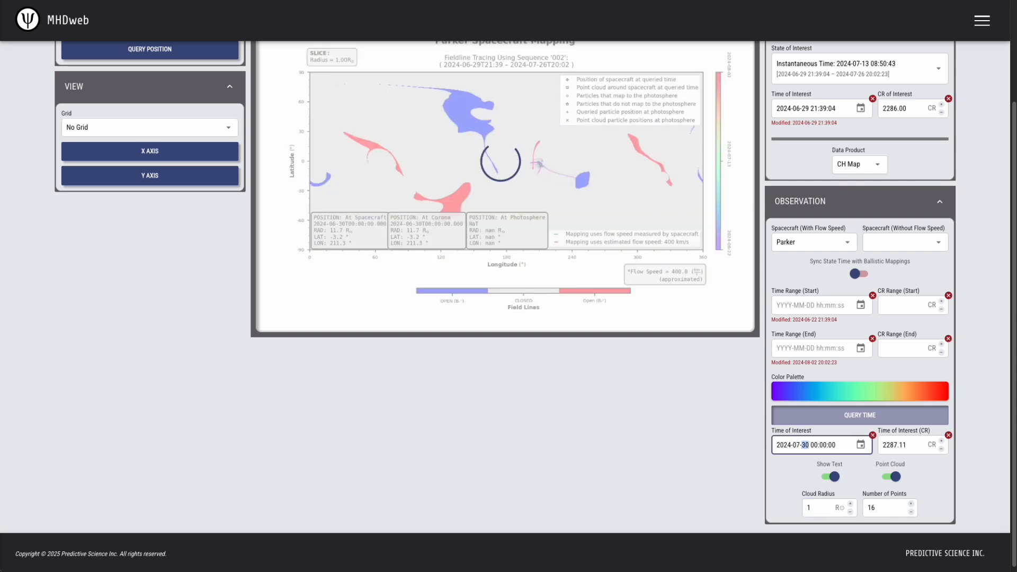
{"action": "type", "text": "20"}
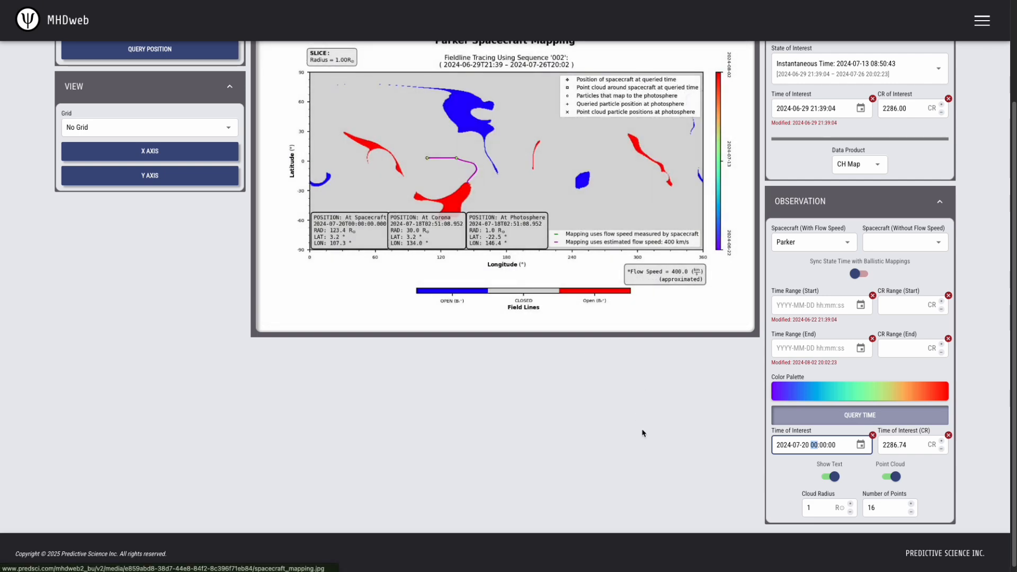
{"action": "left_click", "coordinate": [814, 508]}
{"action": "type", "text": "0"}
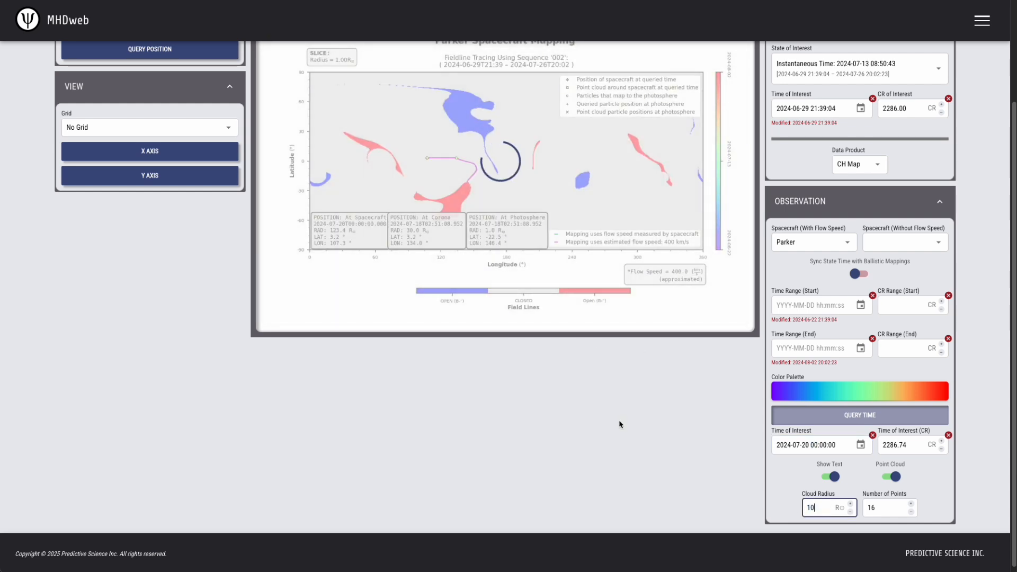
Set the plot's DPI to High (300) and examine the point cloud traces in the full-size Parker mapping image.
{"action": "scroll", "coordinate": [570, 424], "scroll_direction": "up", "scroll_amount": 3}
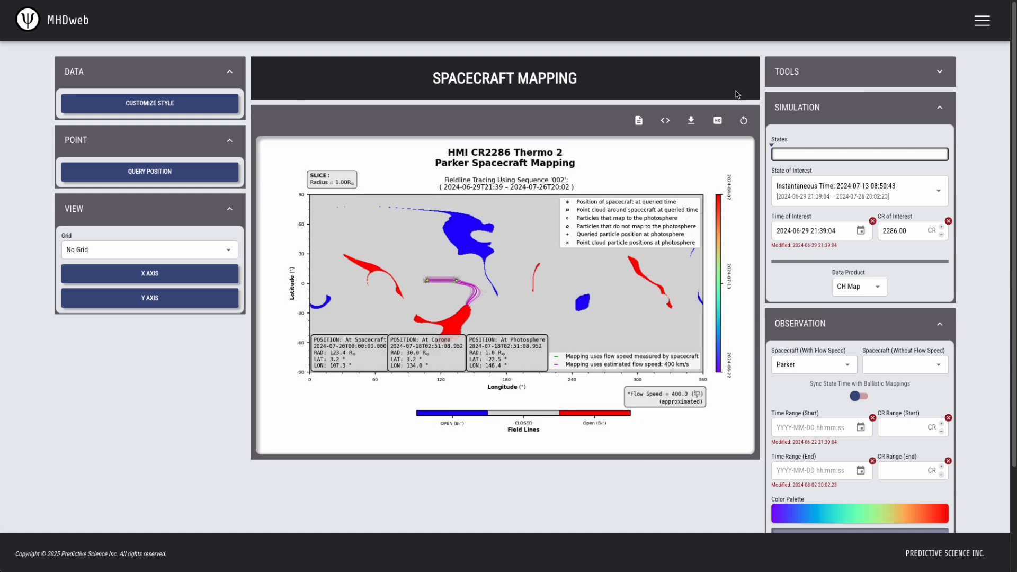
{"action": "left_click", "coordinate": [718, 122]}
{"action": "left_click", "coordinate": [758, 159]}
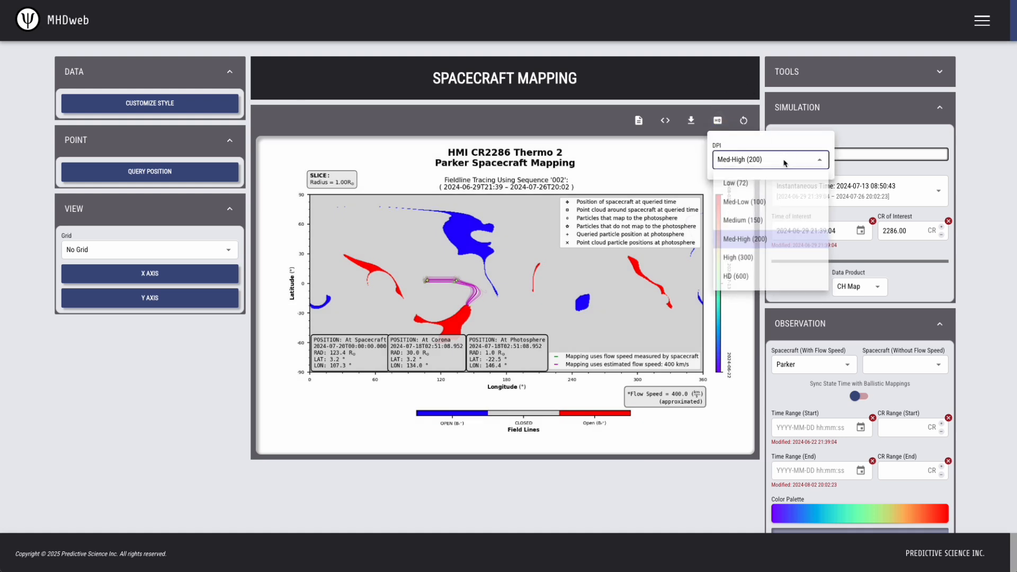
{"action": "left_click", "coordinate": [765, 258]}
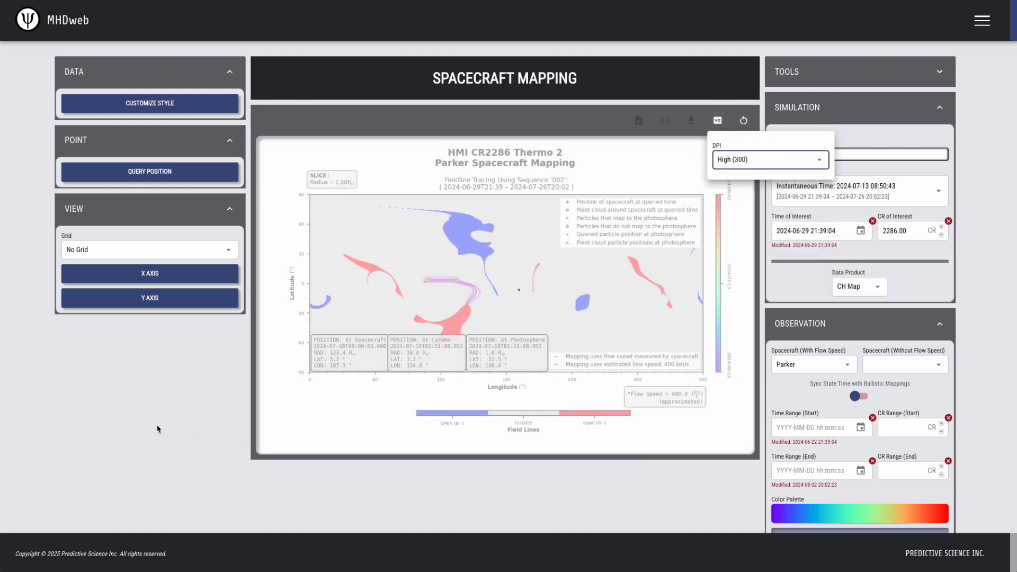
{"action": "left_click", "coordinate": [157, 429]}
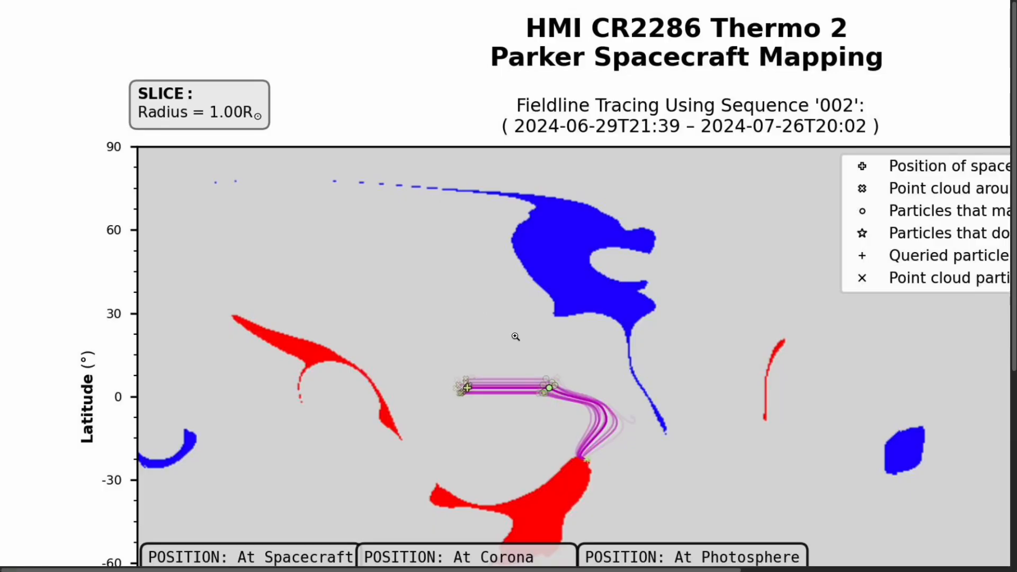
{"action": "scroll", "coordinate": [515, 337], "scroll_direction": "down", "scroll_amount": 3}
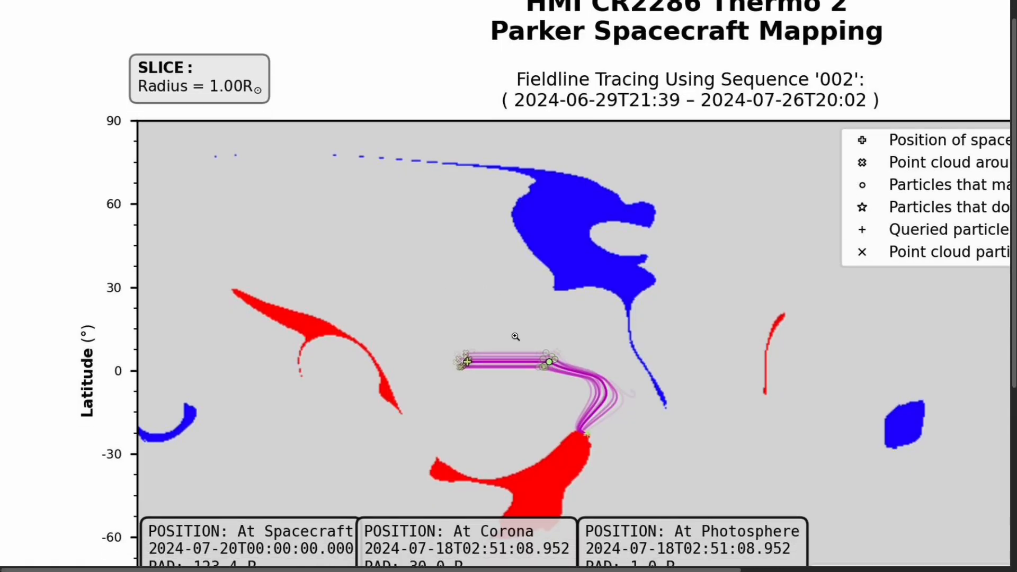
{"action": "scroll", "coordinate": [515, 337], "scroll_direction": "down", "scroll_amount": 1}
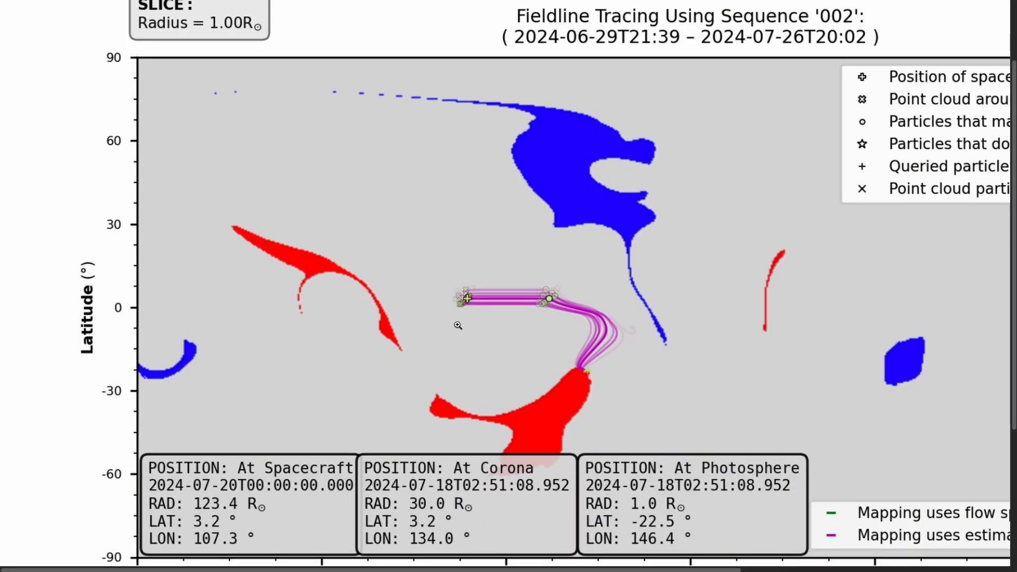